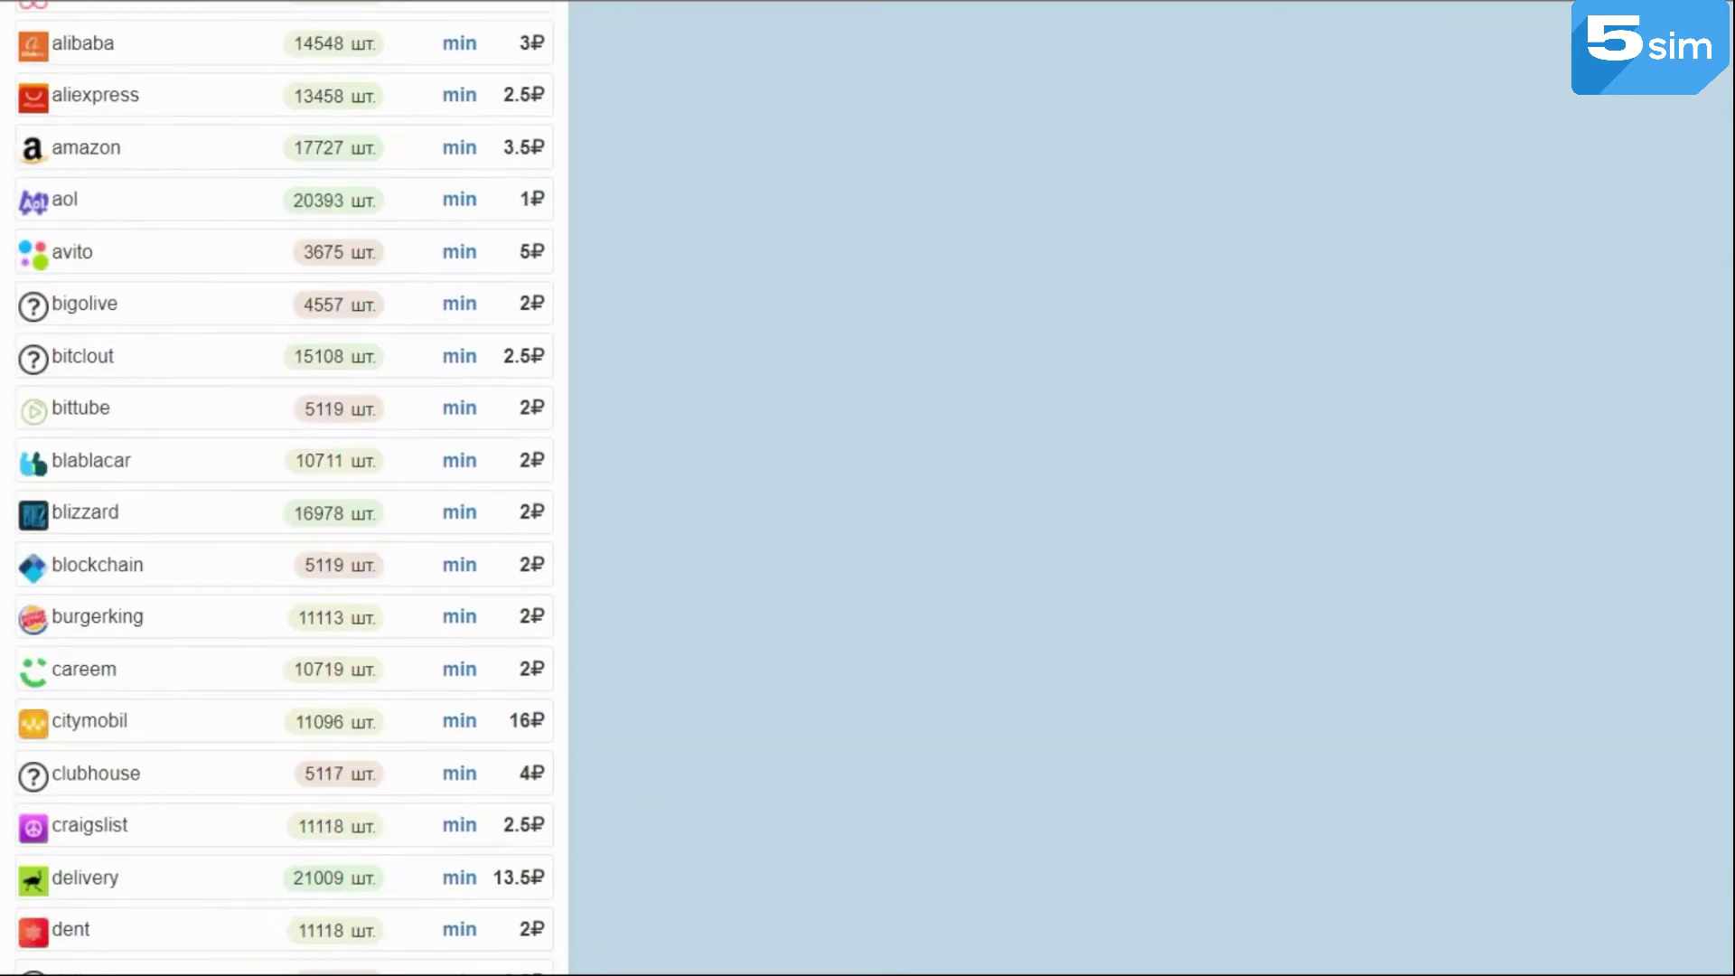
Enter the account email and password on the Войти form and pass the reCAPTCHA check.
scroll(868, 488, "down", 12)
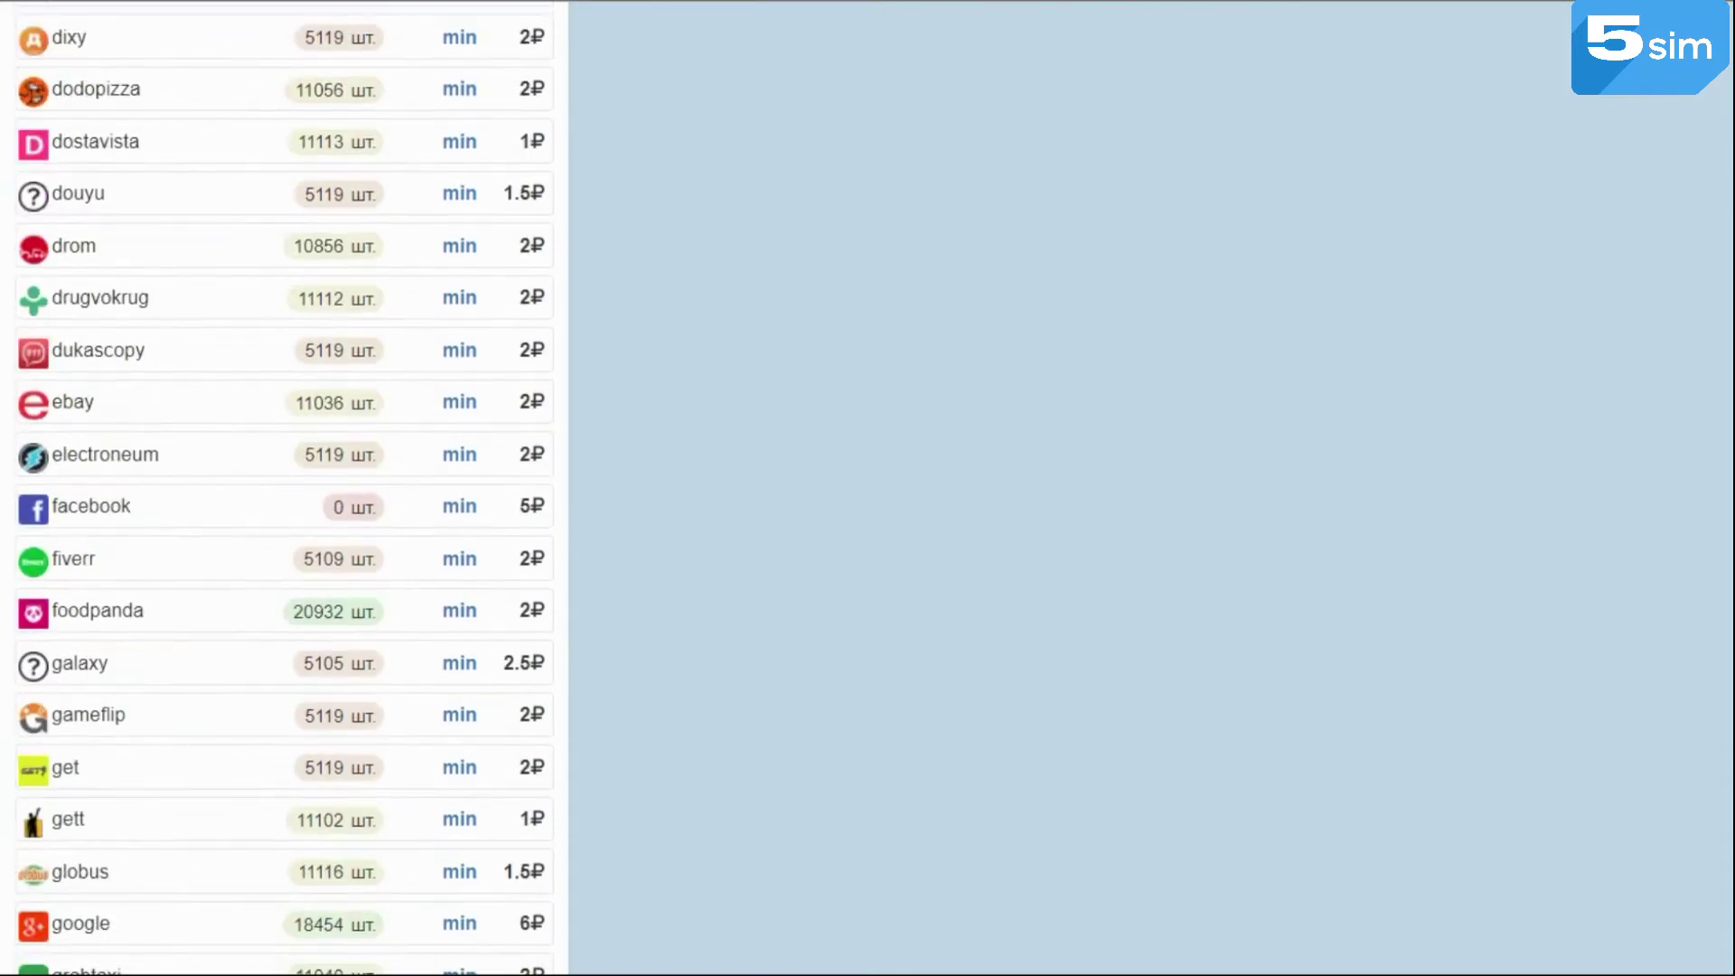
scroll(867, 488, "down", 8)
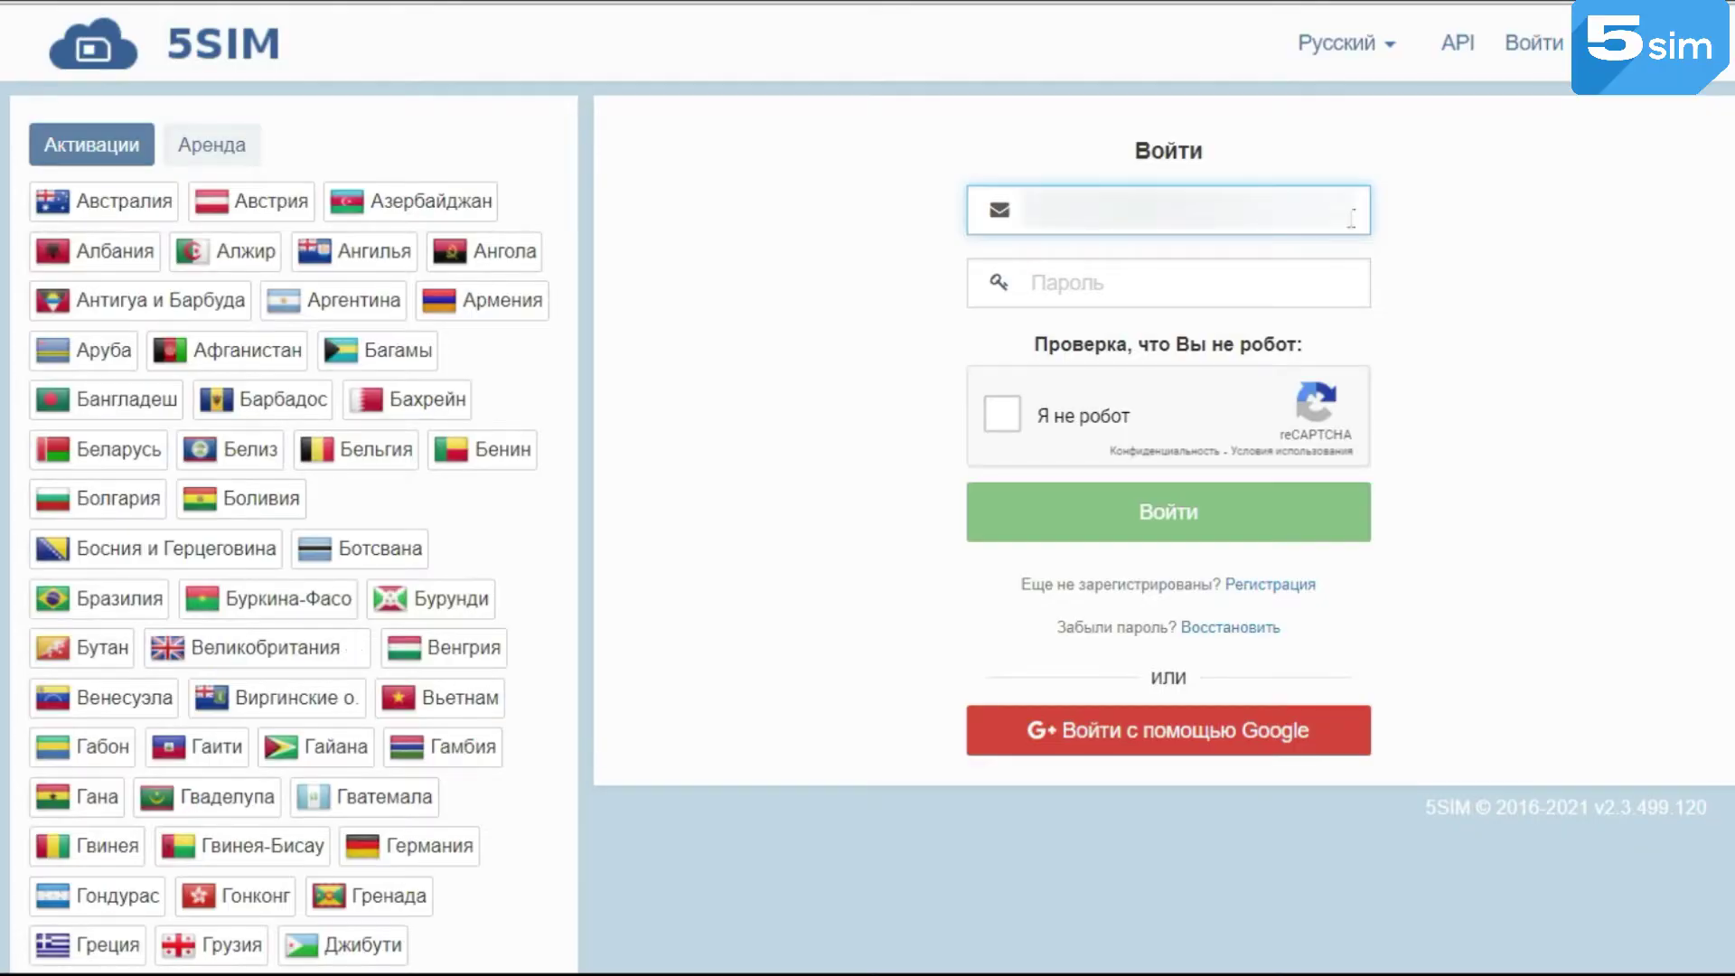
left_click(1276, 291)
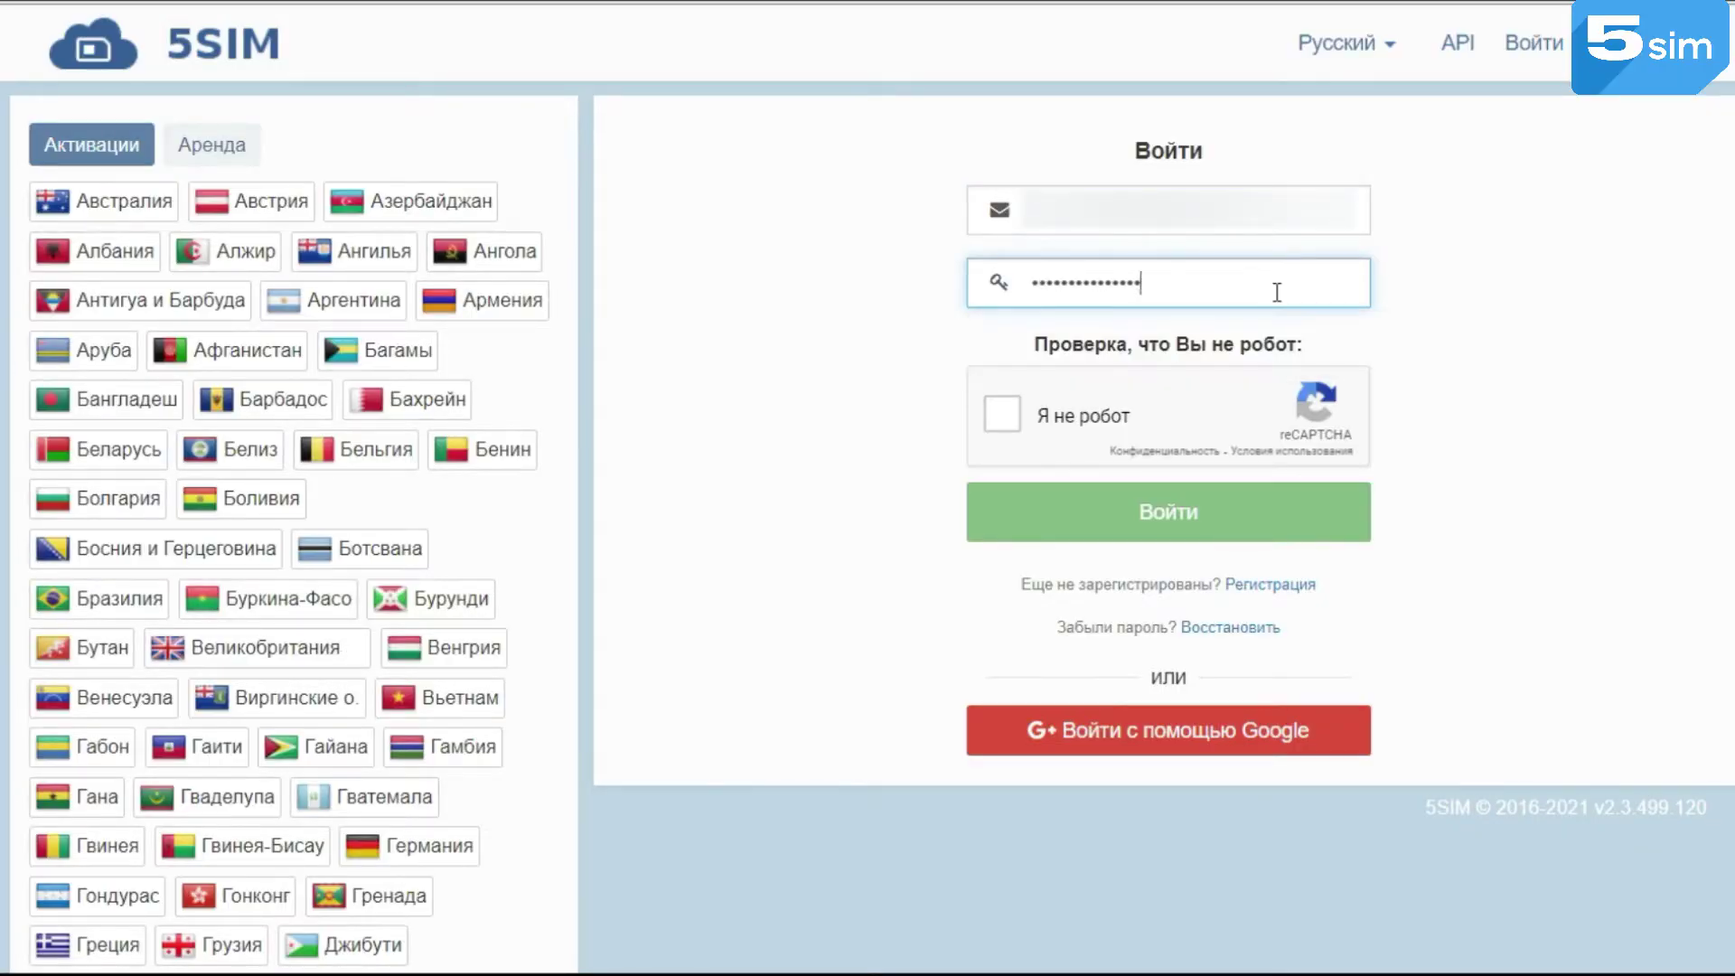
left_click(1002, 413)
left_click(869, 843)
Sign in, then buy a 6.5 ₽ Russian virtual number for the facebook service.
left_click(1038, 507)
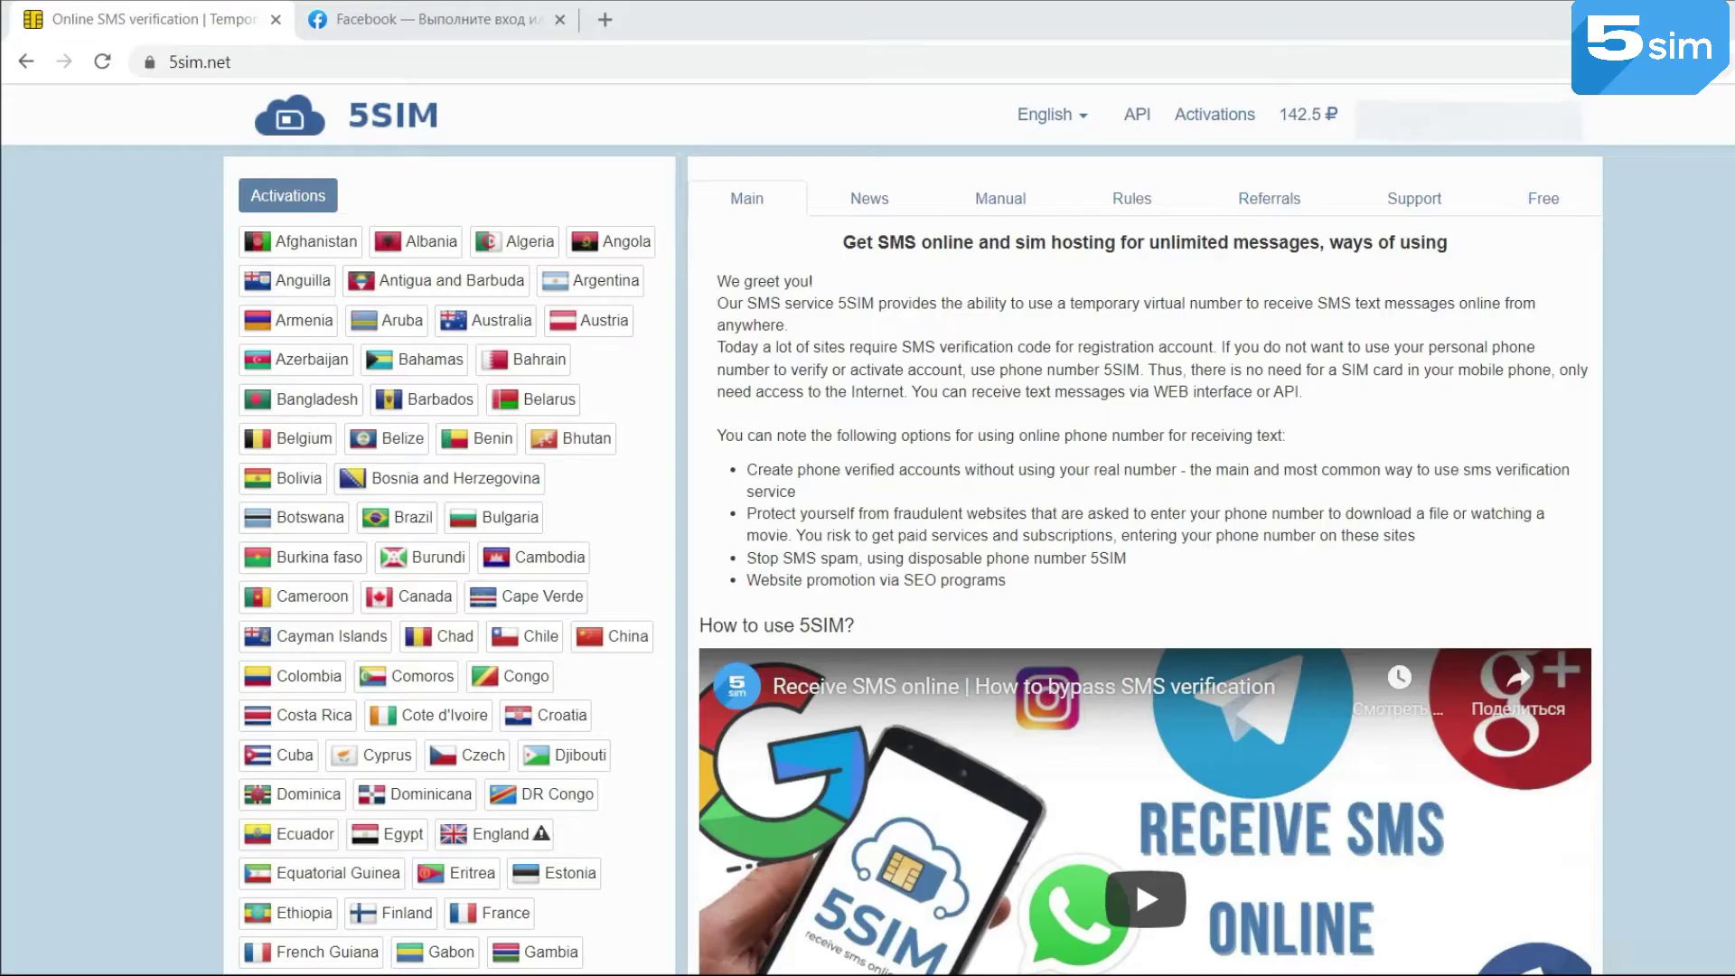
scroll(867, 542, "down", 15)
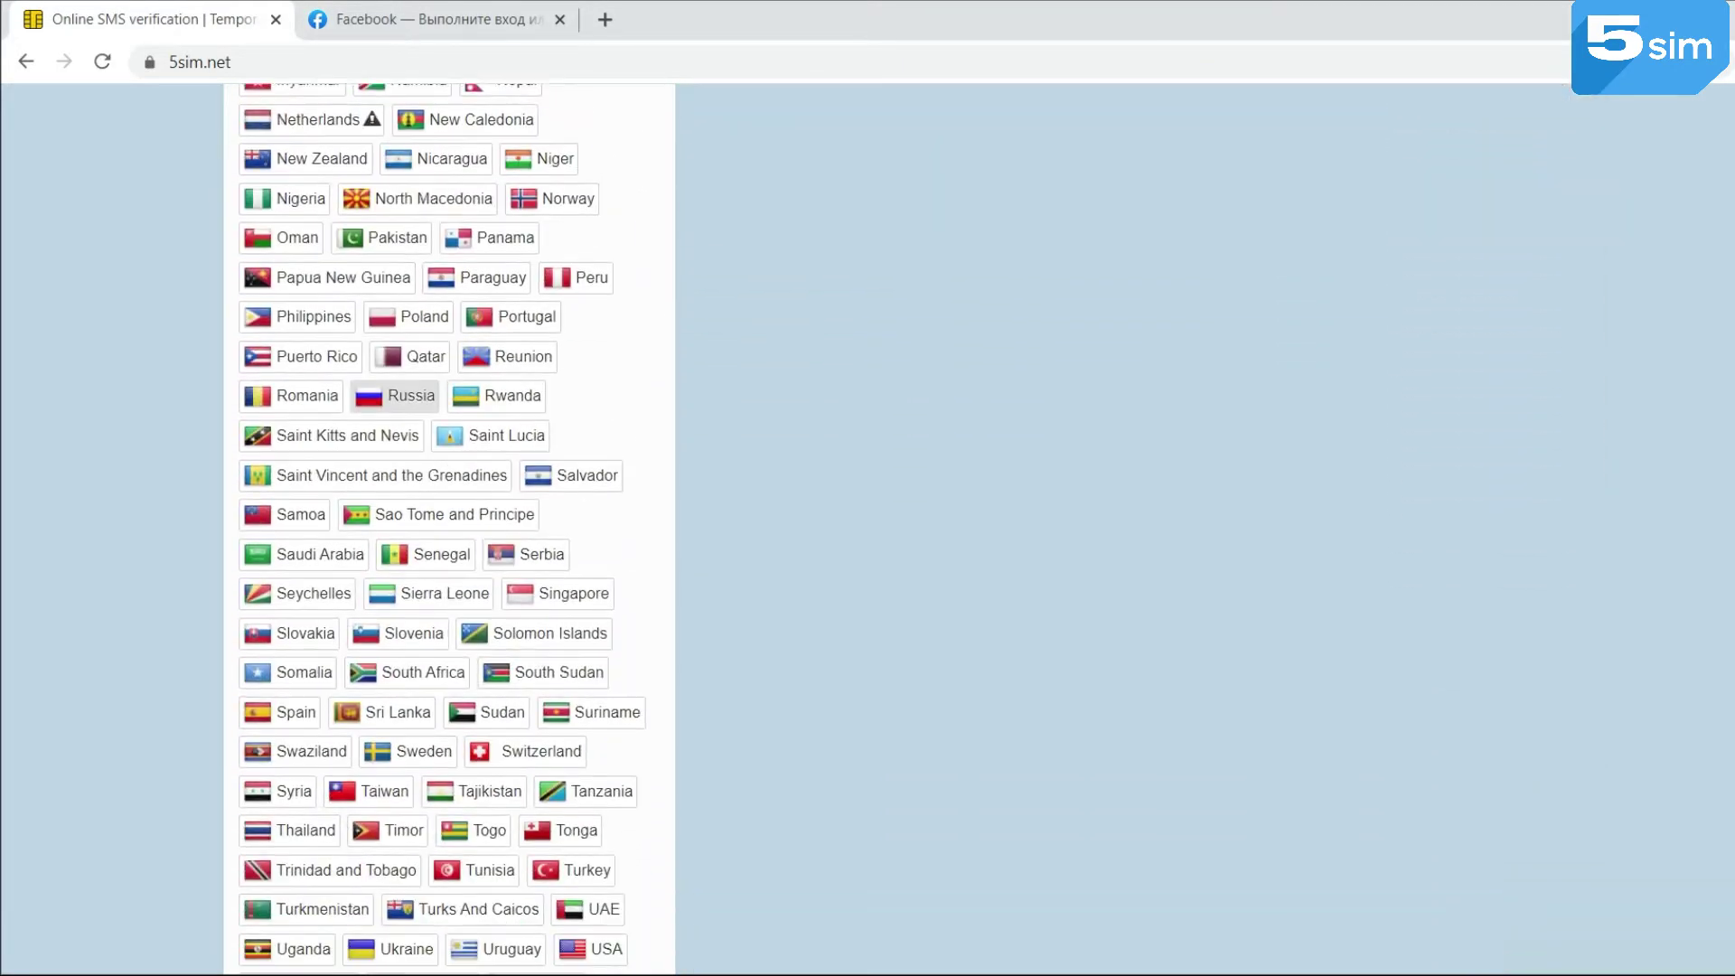
scroll(442, 529, "down", 1)
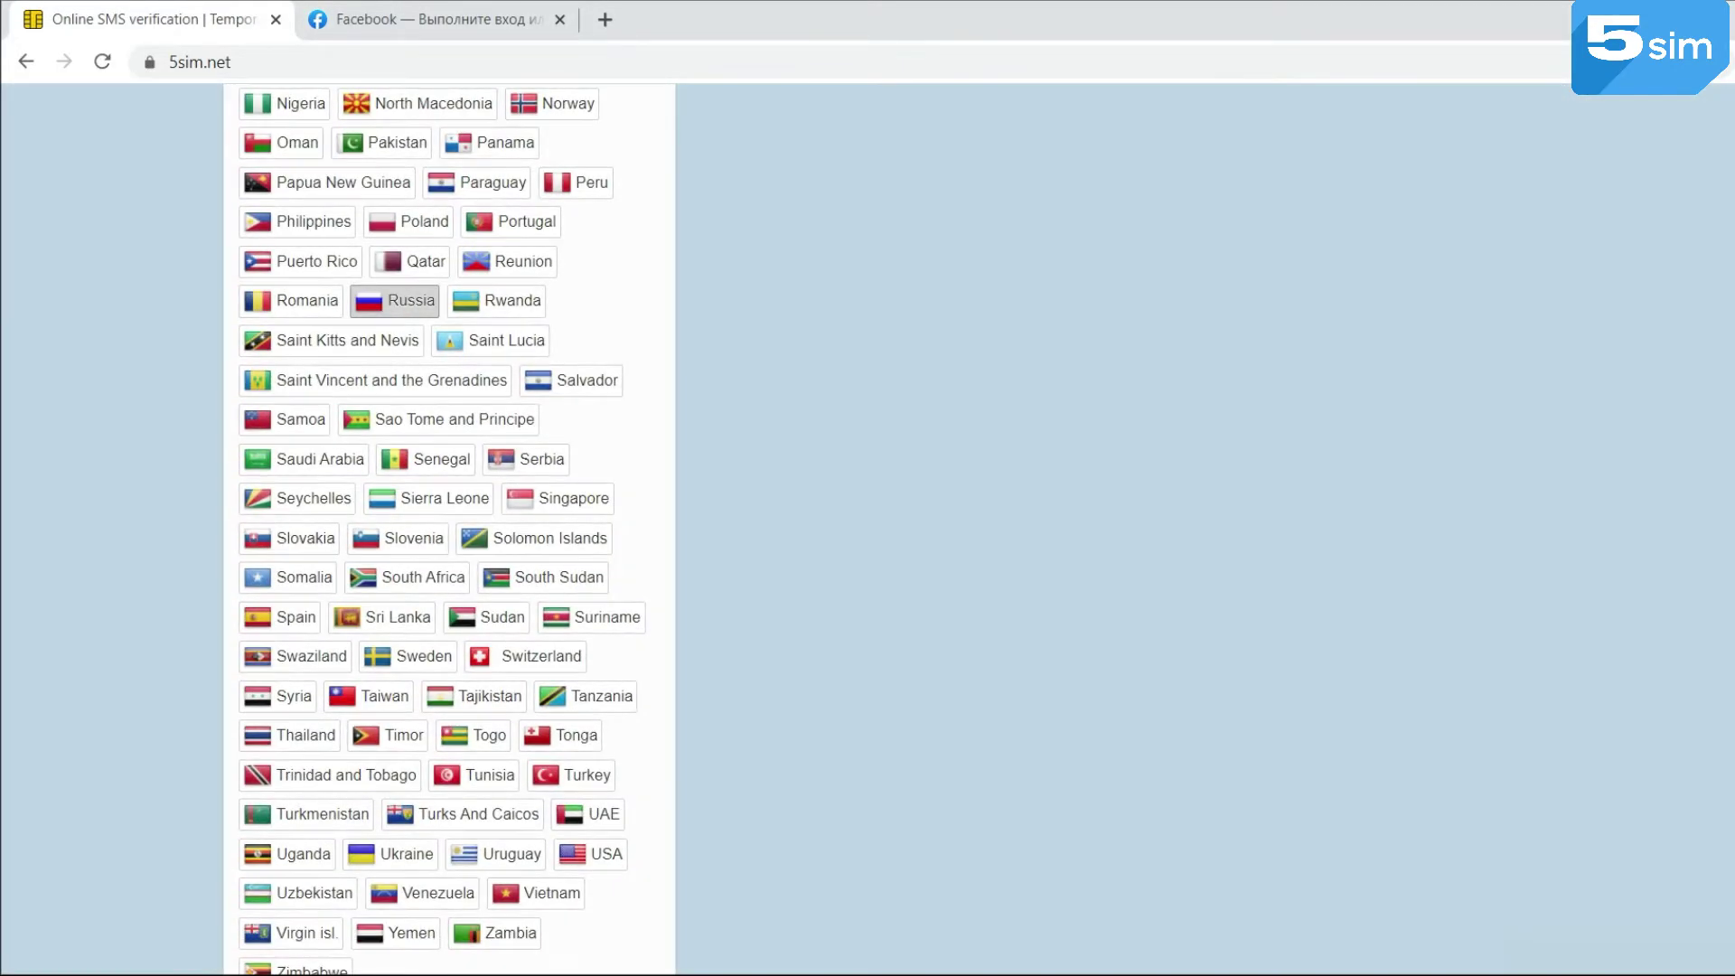
scroll(450, 529, "down", 7)
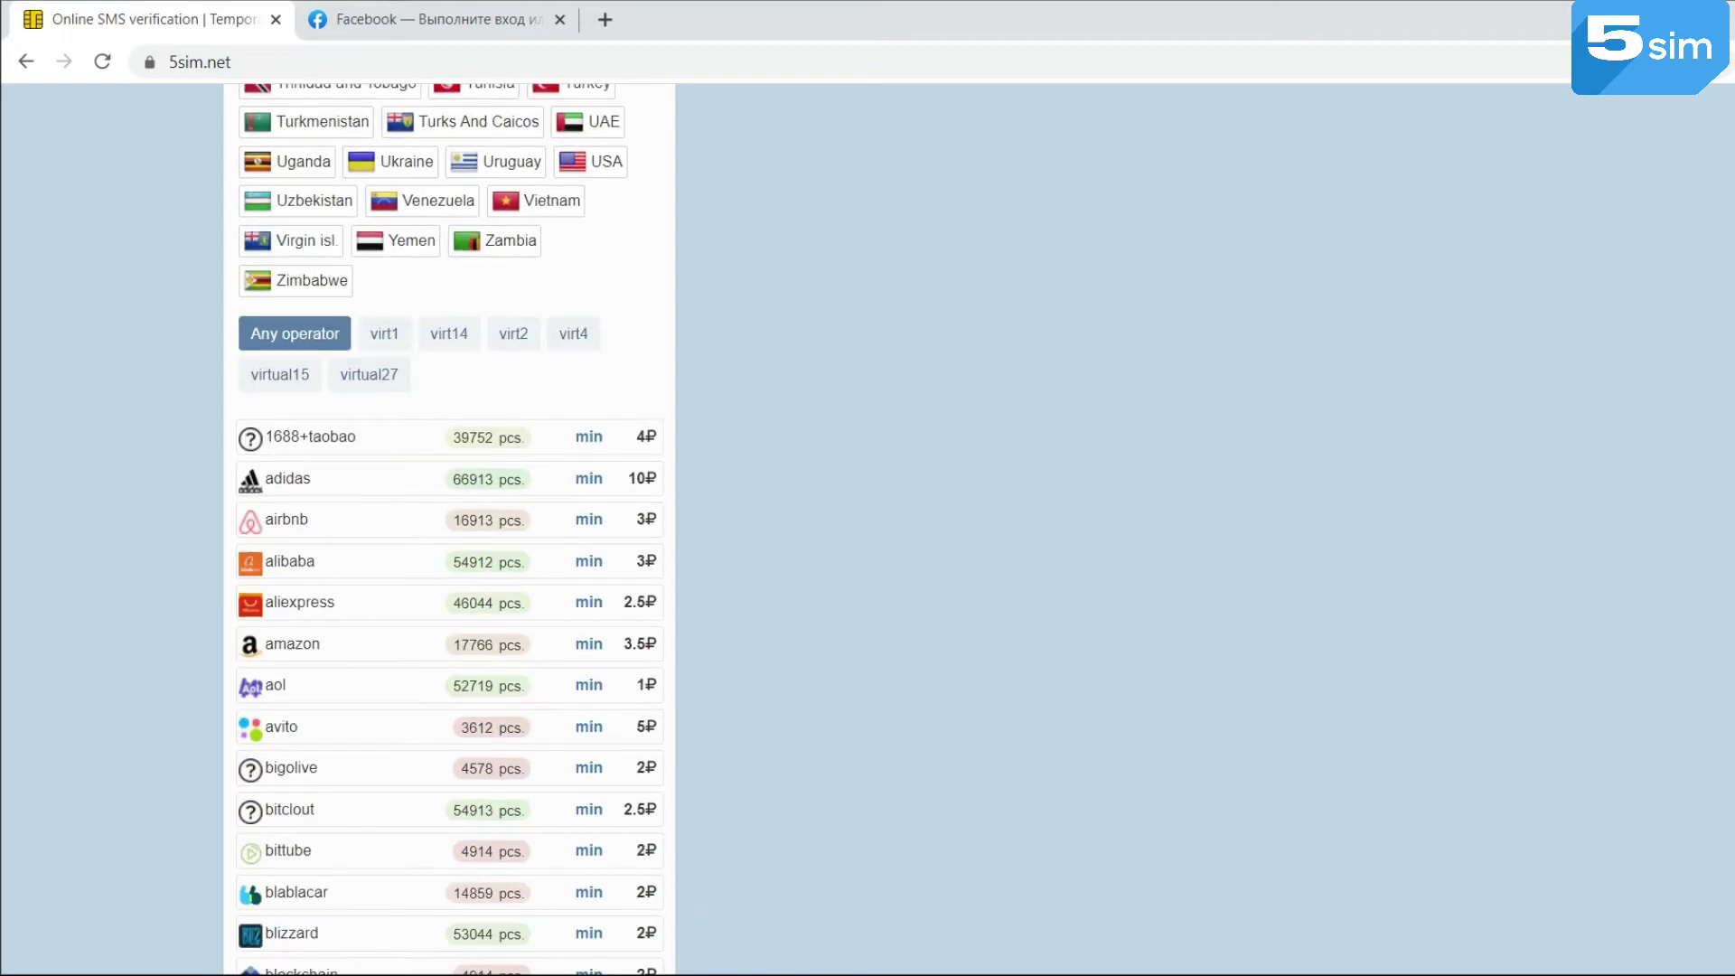
scroll(450, 528, "down", 9)
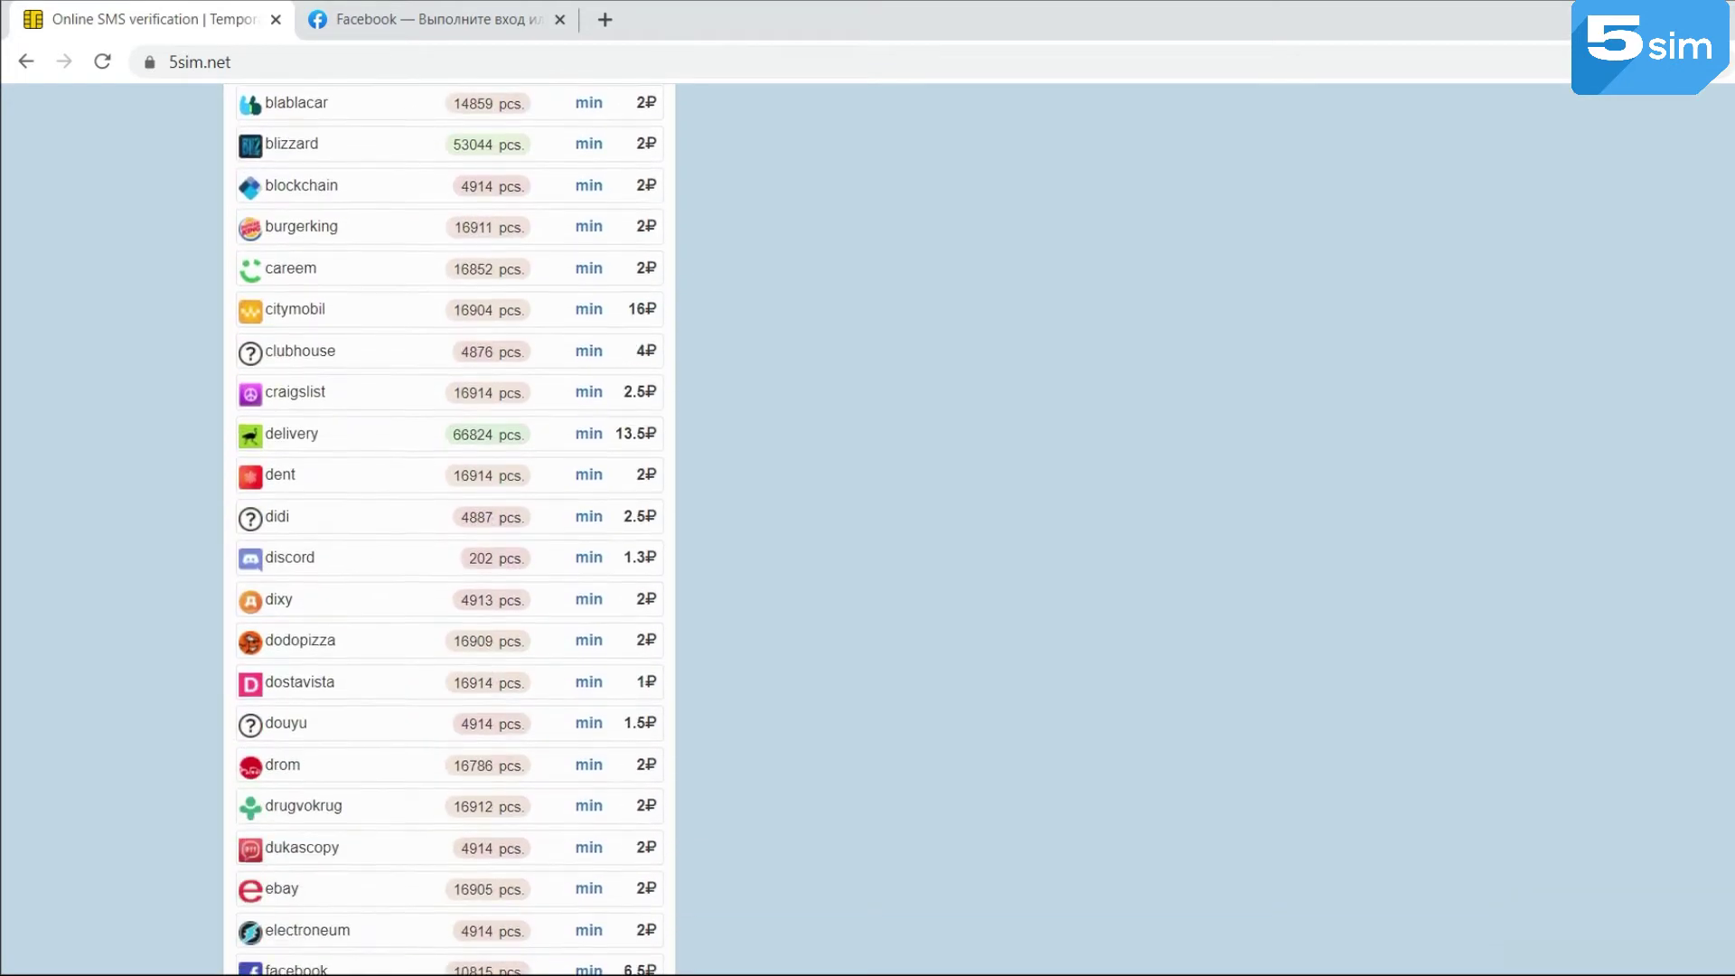
scroll(450, 528, "down", 3)
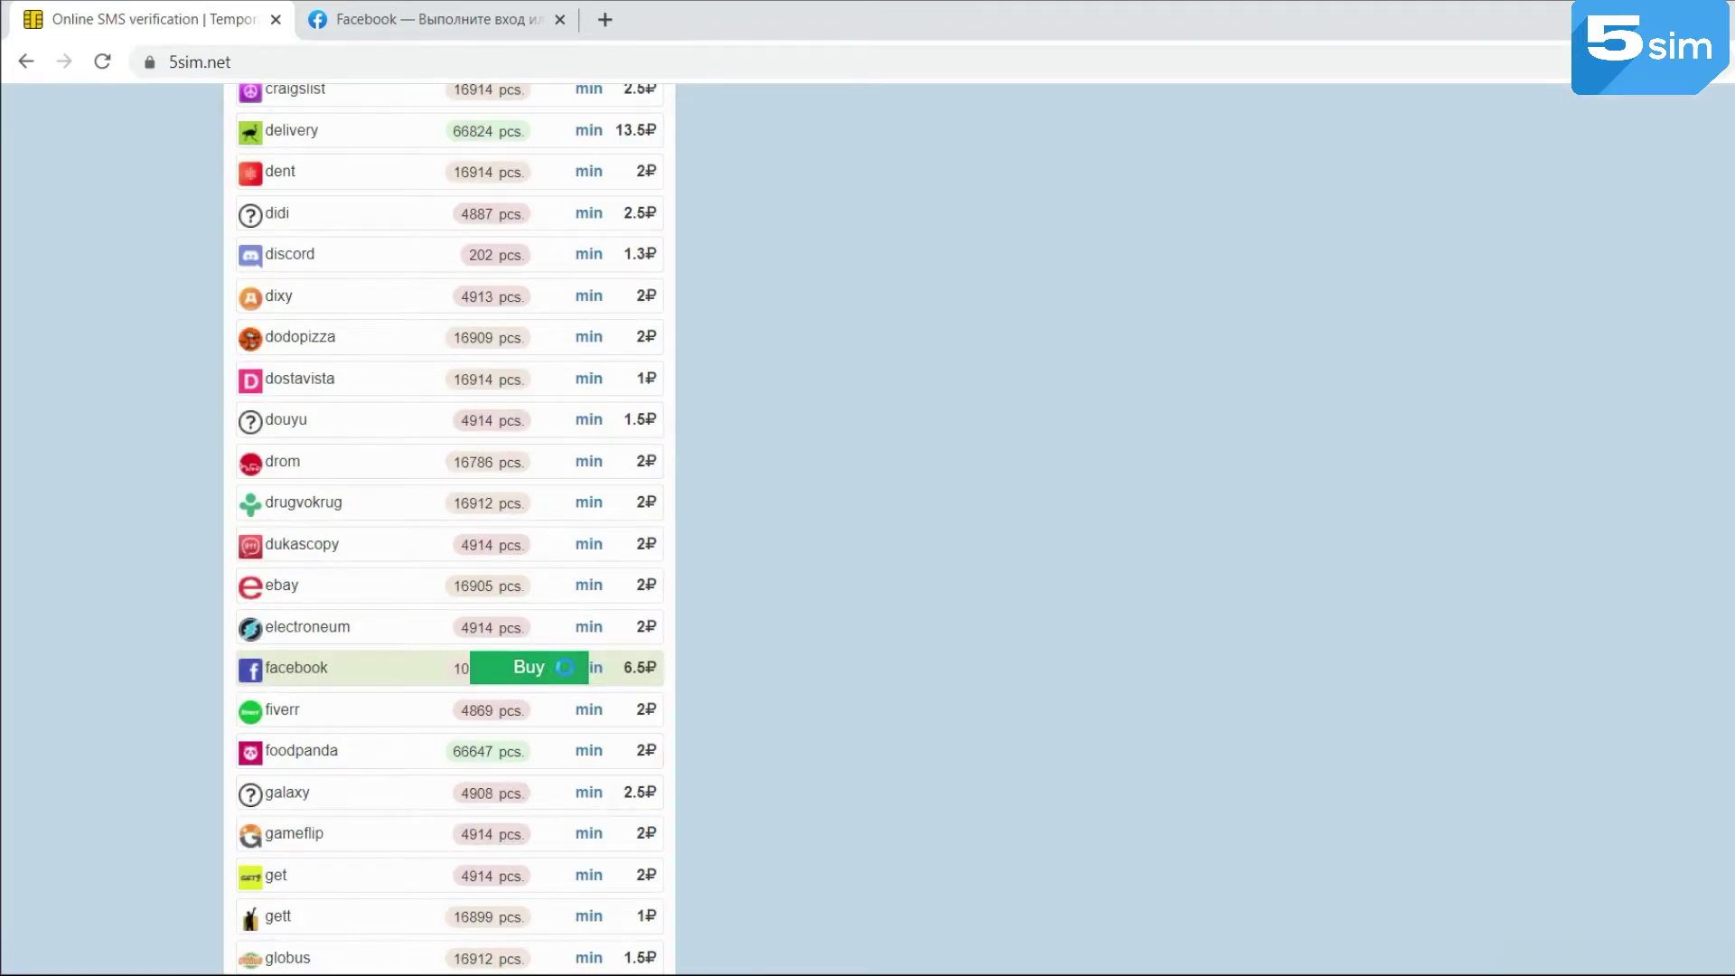
left_click(536, 666)
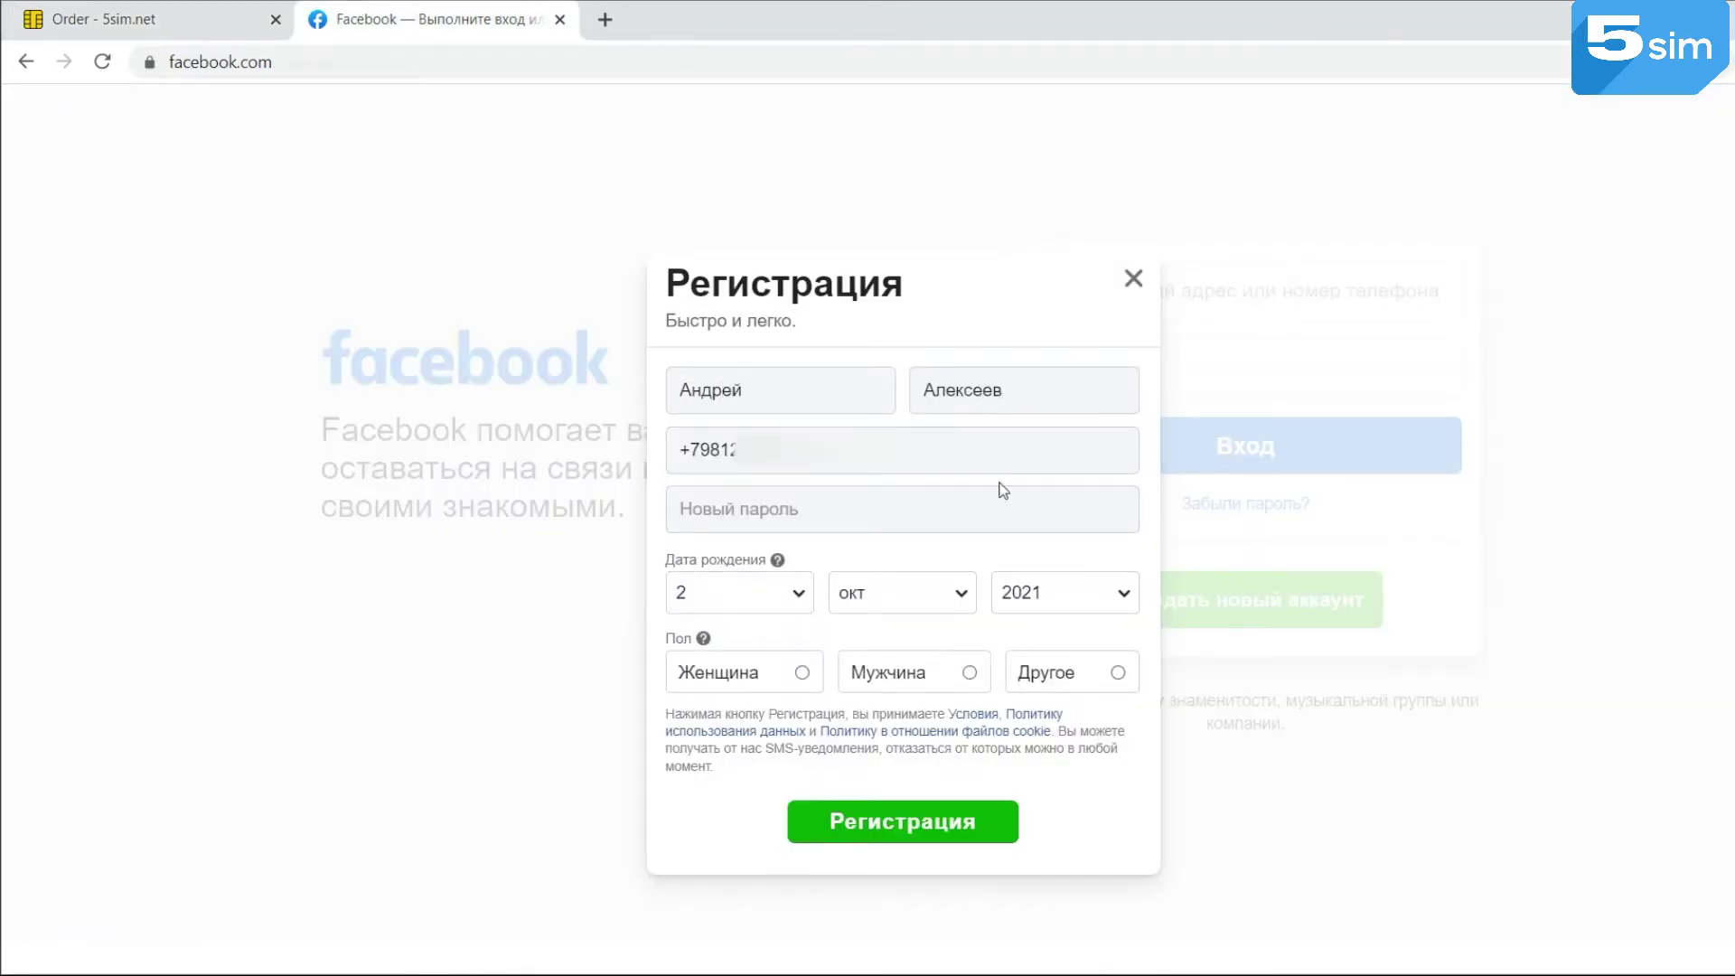
Set the birthday to day 16, year 1992, gender male, and submit the sign-up form.
left_click(1064, 593)
left_click(1039, 343)
left_click(739, 593)
left_click(714, 486)
left_click(969, 673)
left_click(942, 825)
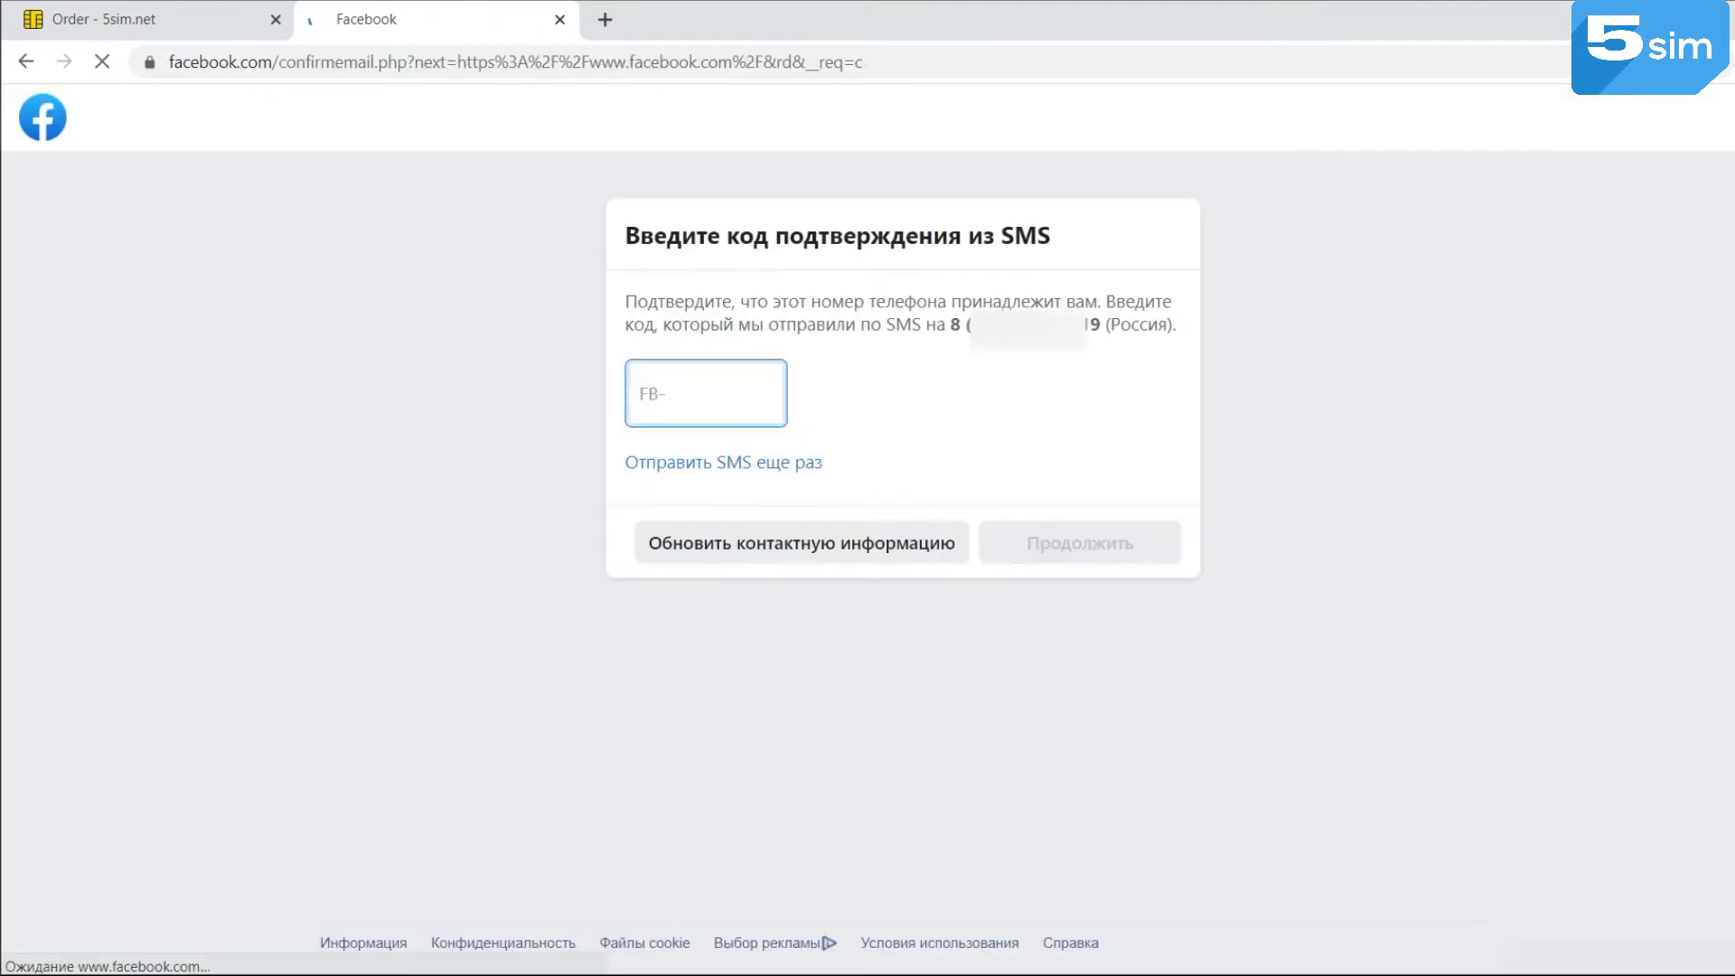
Copy the SMS code from the 5SIM order and confirm the Facebook account with it.
key("ctrl+shift+Tab")
left_click(1353, 610)
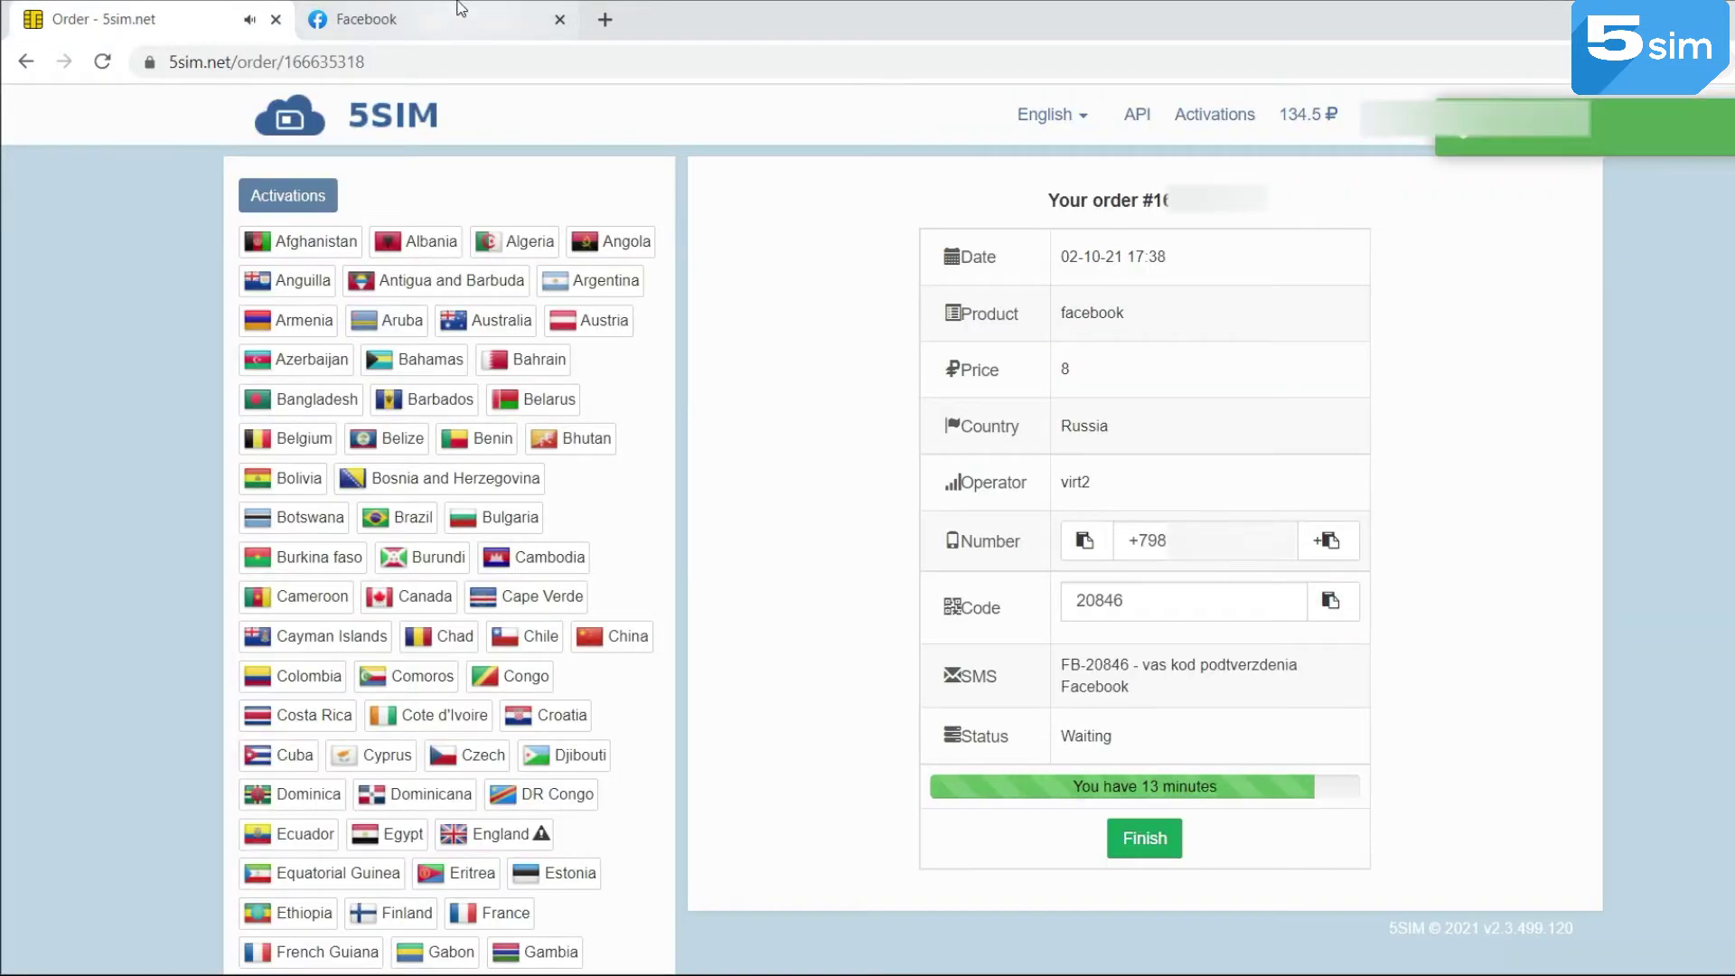
left_click(366, 19)
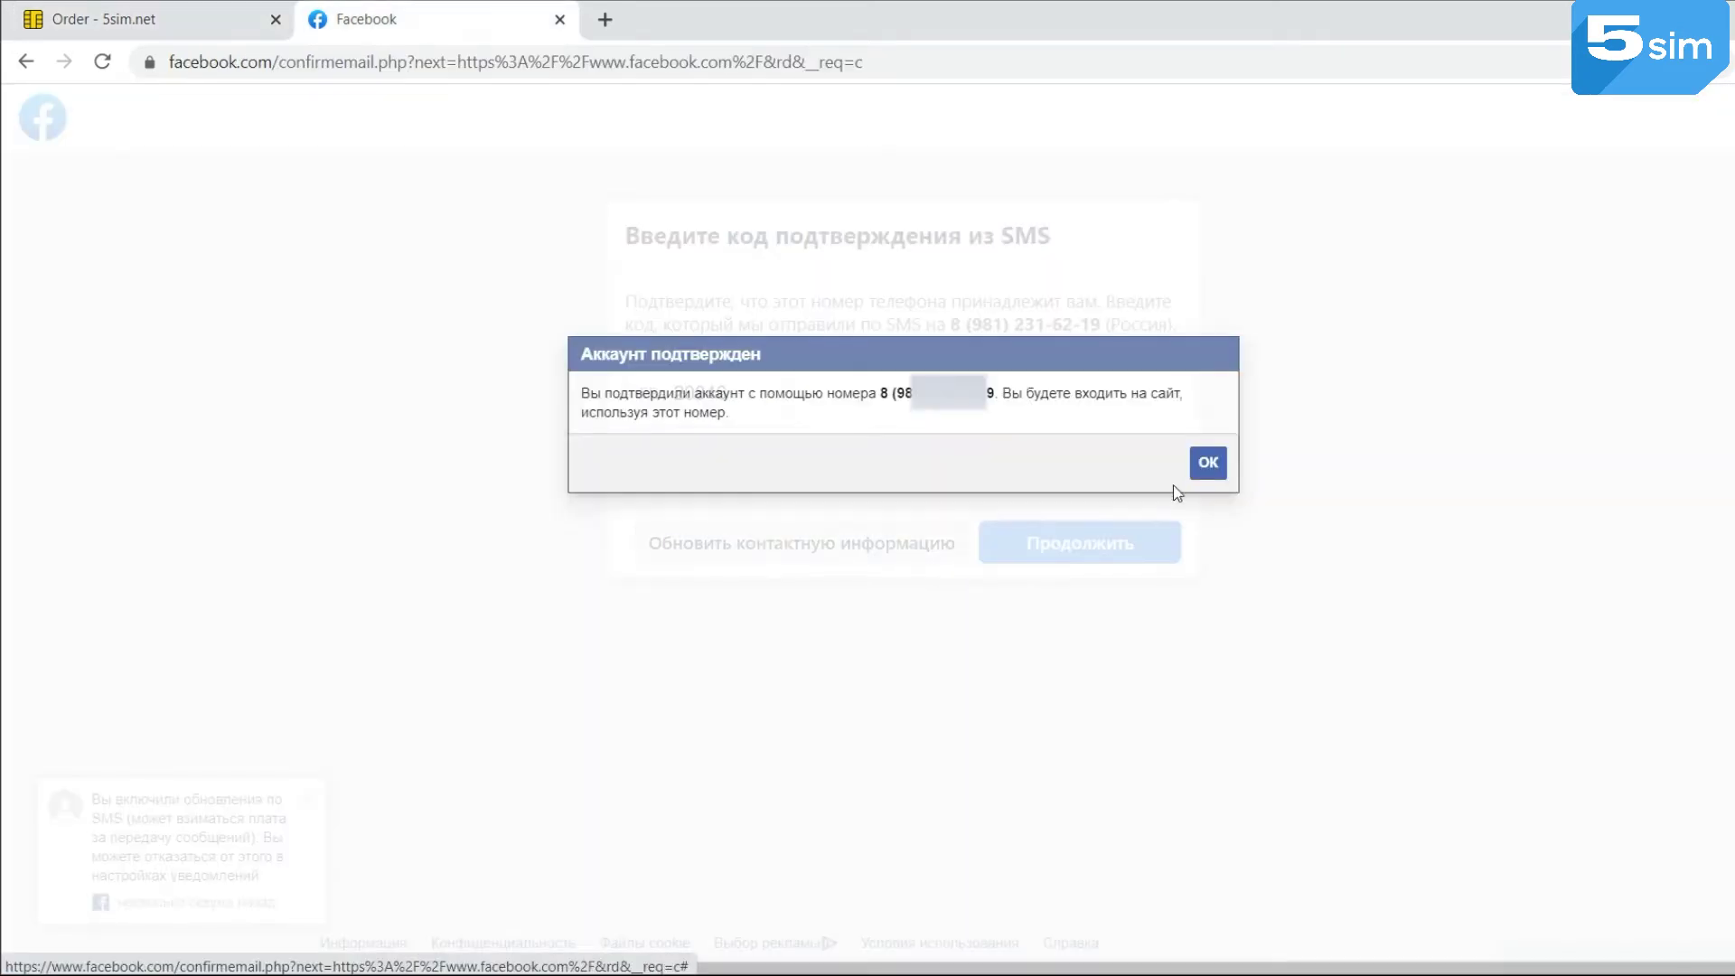
left_click(1207, 462)
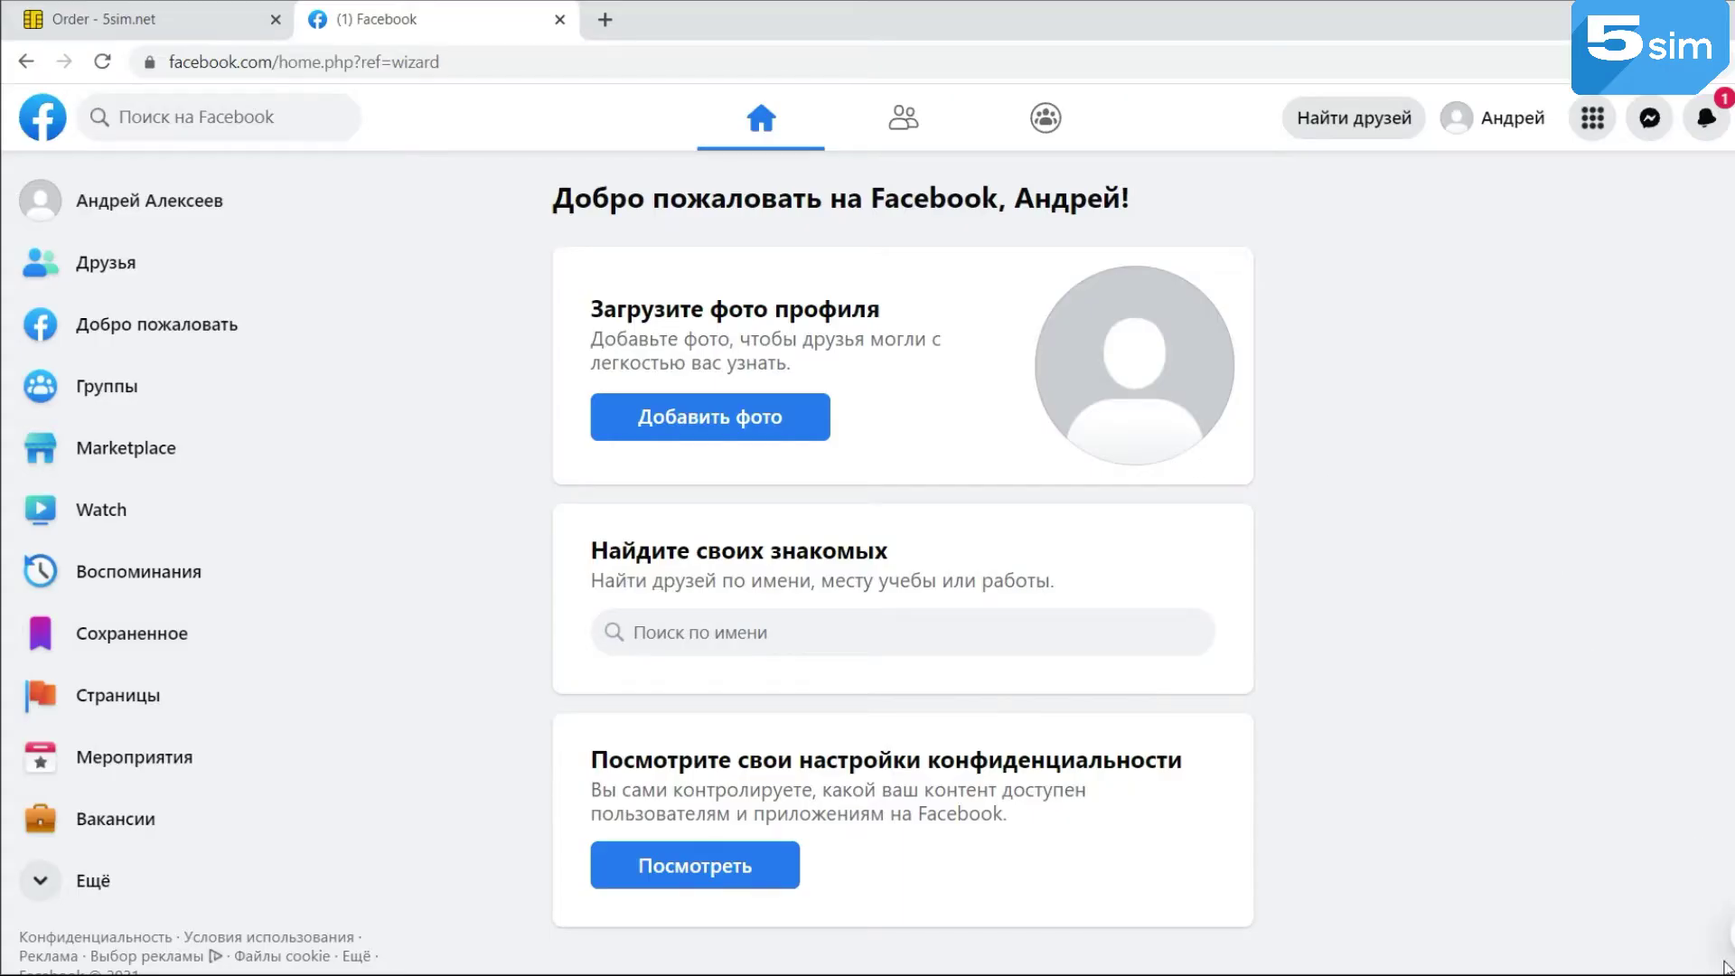
Upload the 2-1 portrait, reposition it in the round frame, and save it as profile photo.
left_click(751, 421)
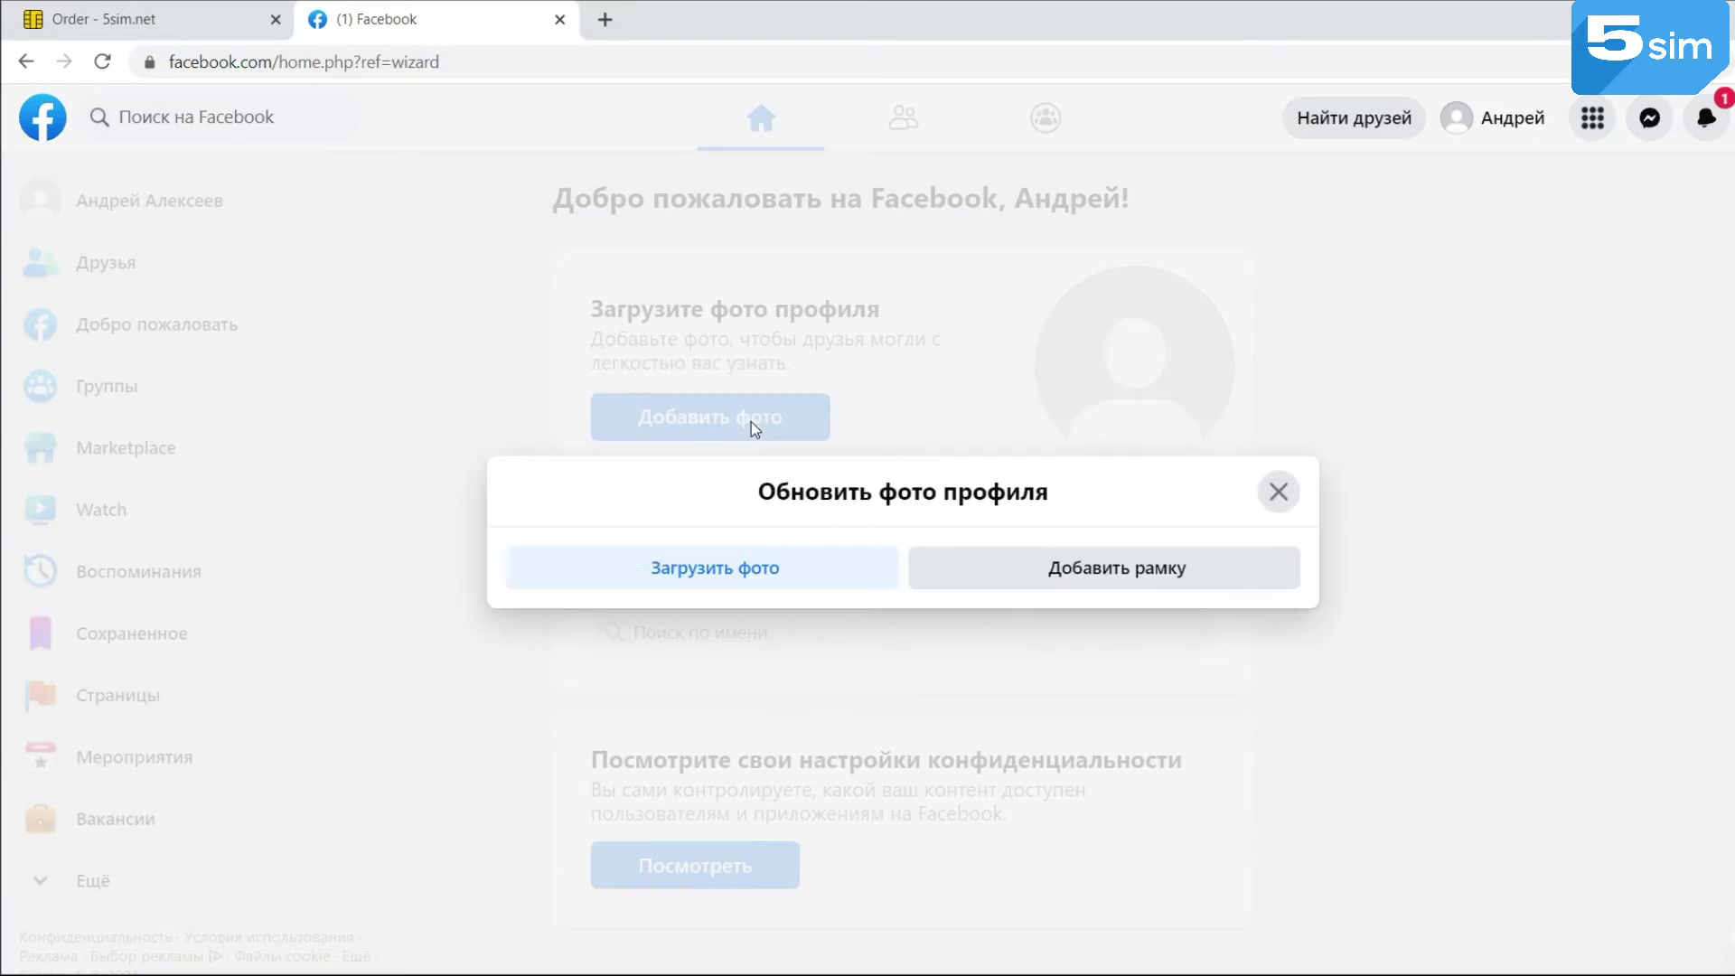
left_click(770, 570)
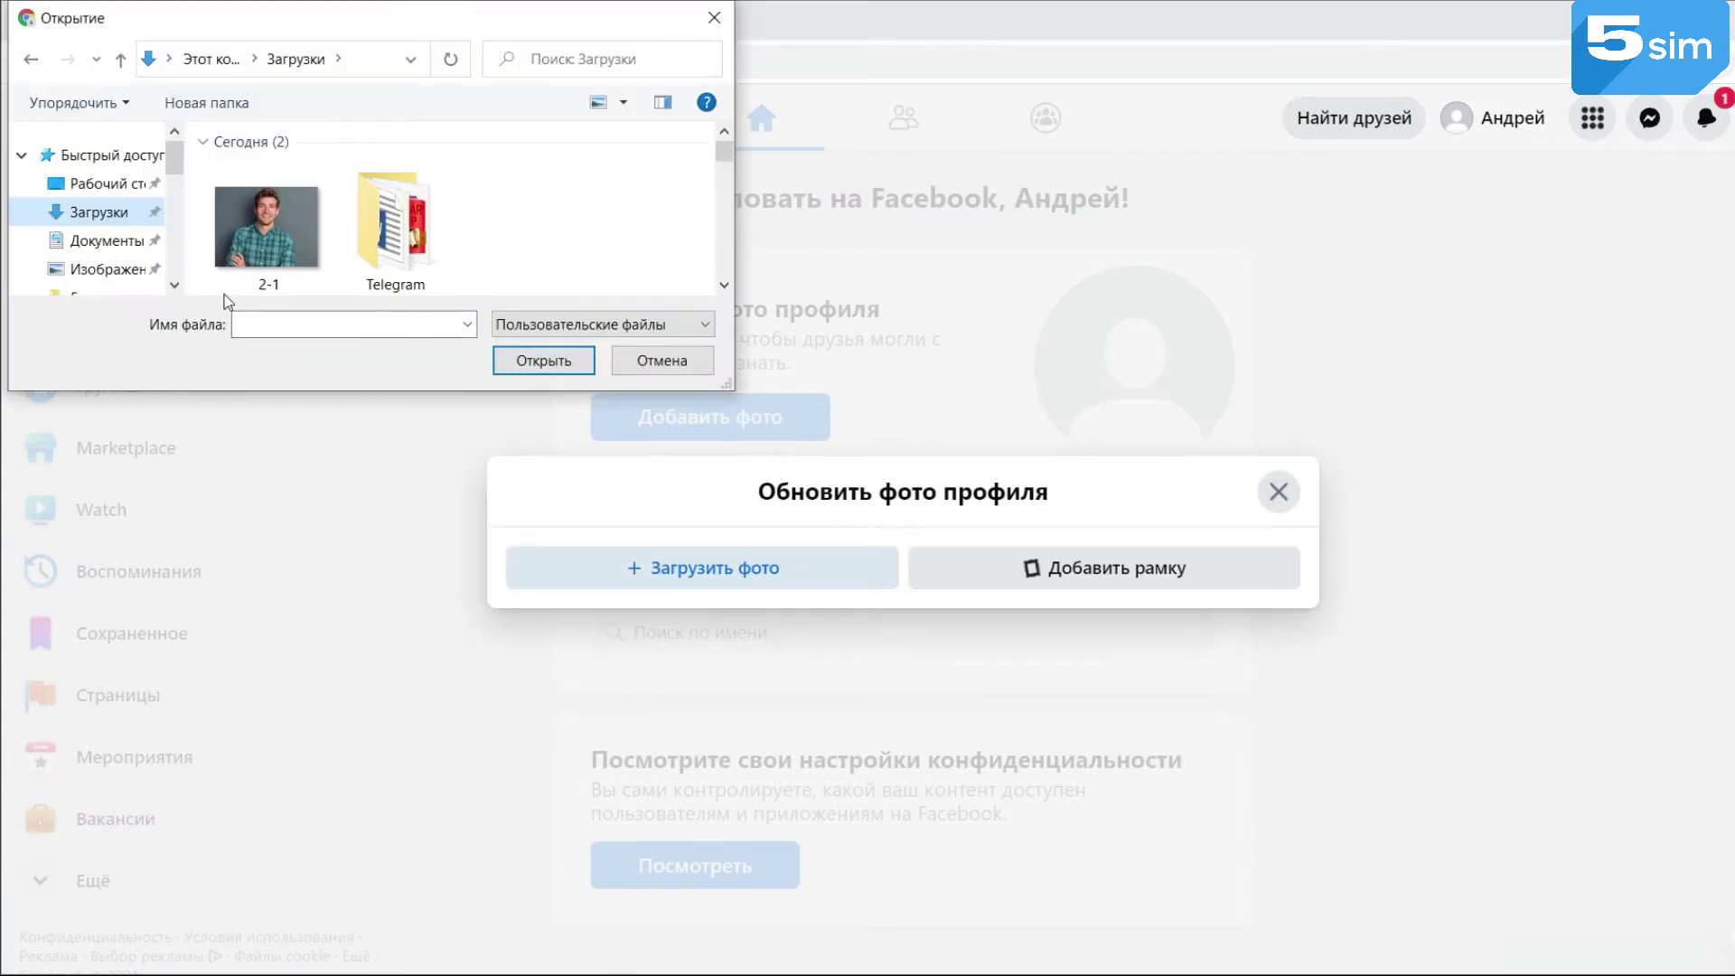
left_click(531, 363)
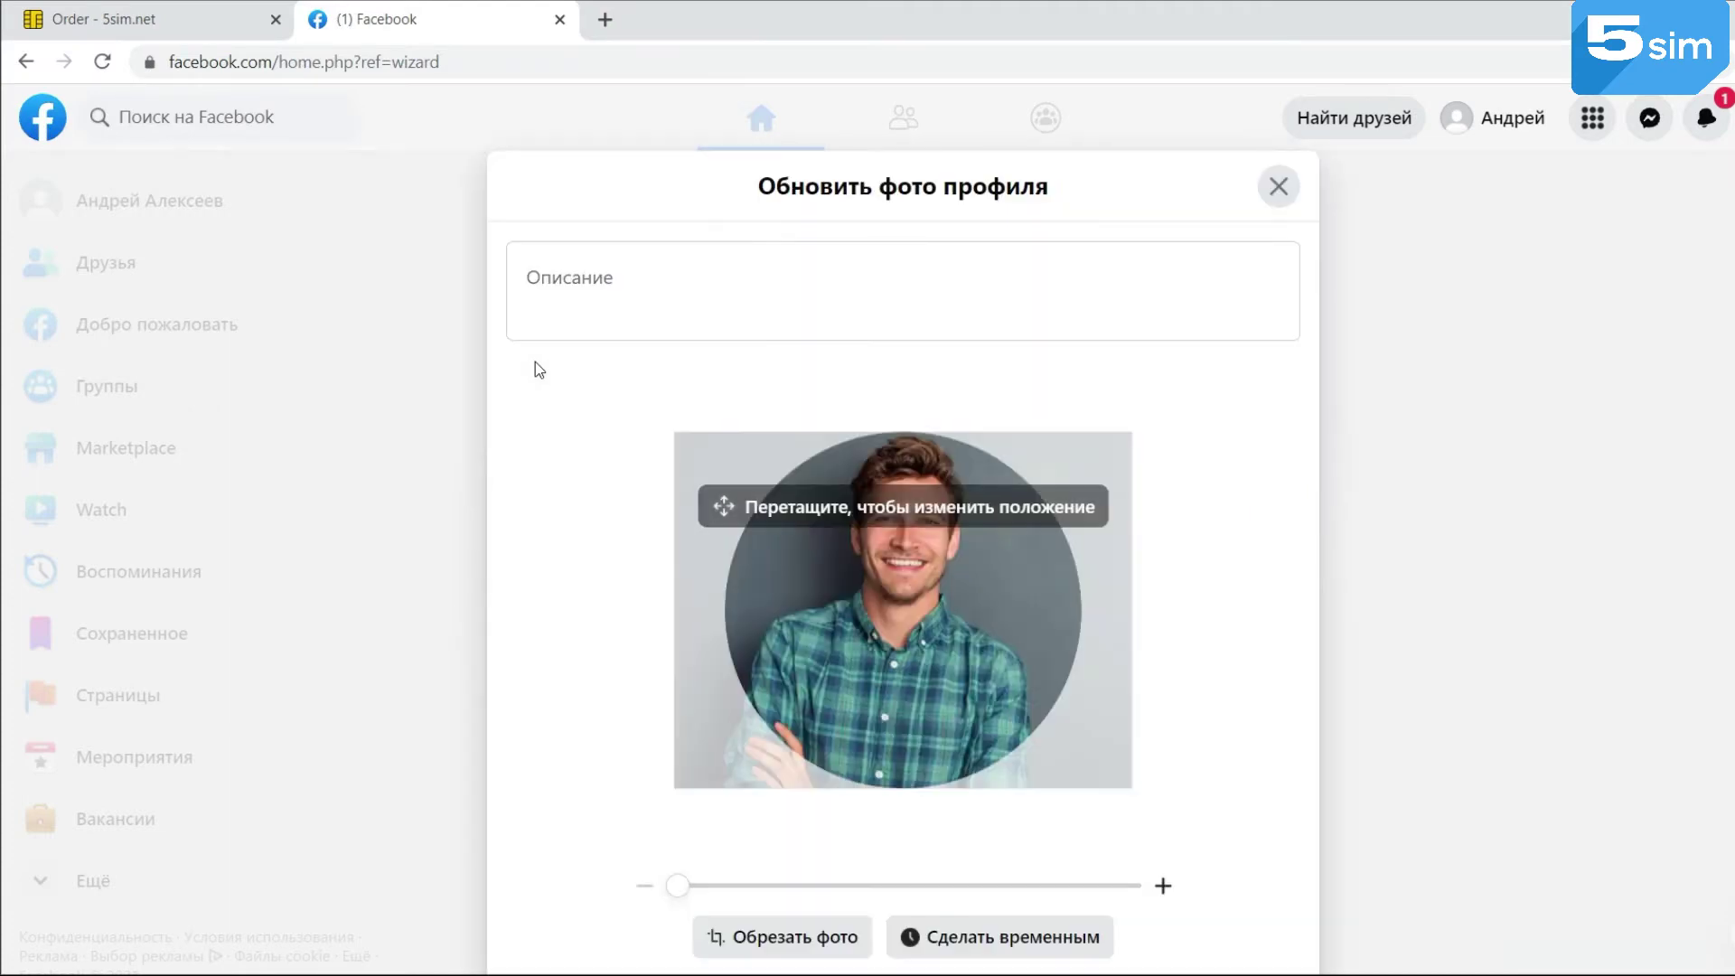
left_click_drag(913, 619, 909, 604)
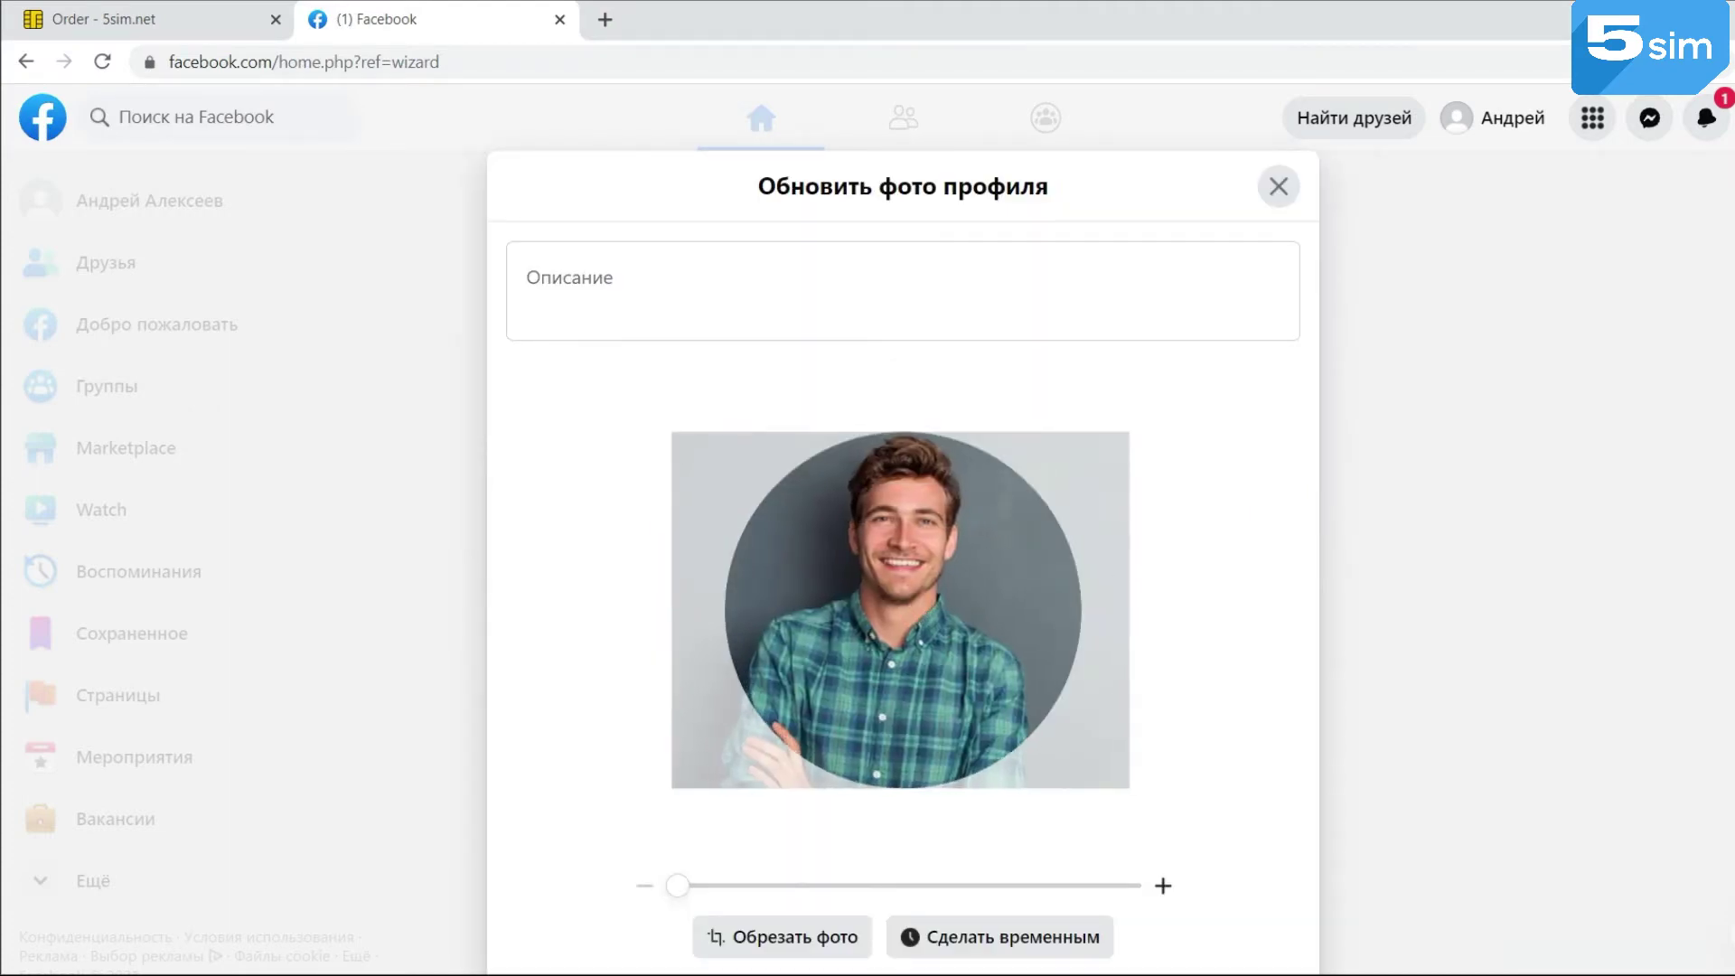
scroll(904, 542, "down", 2)
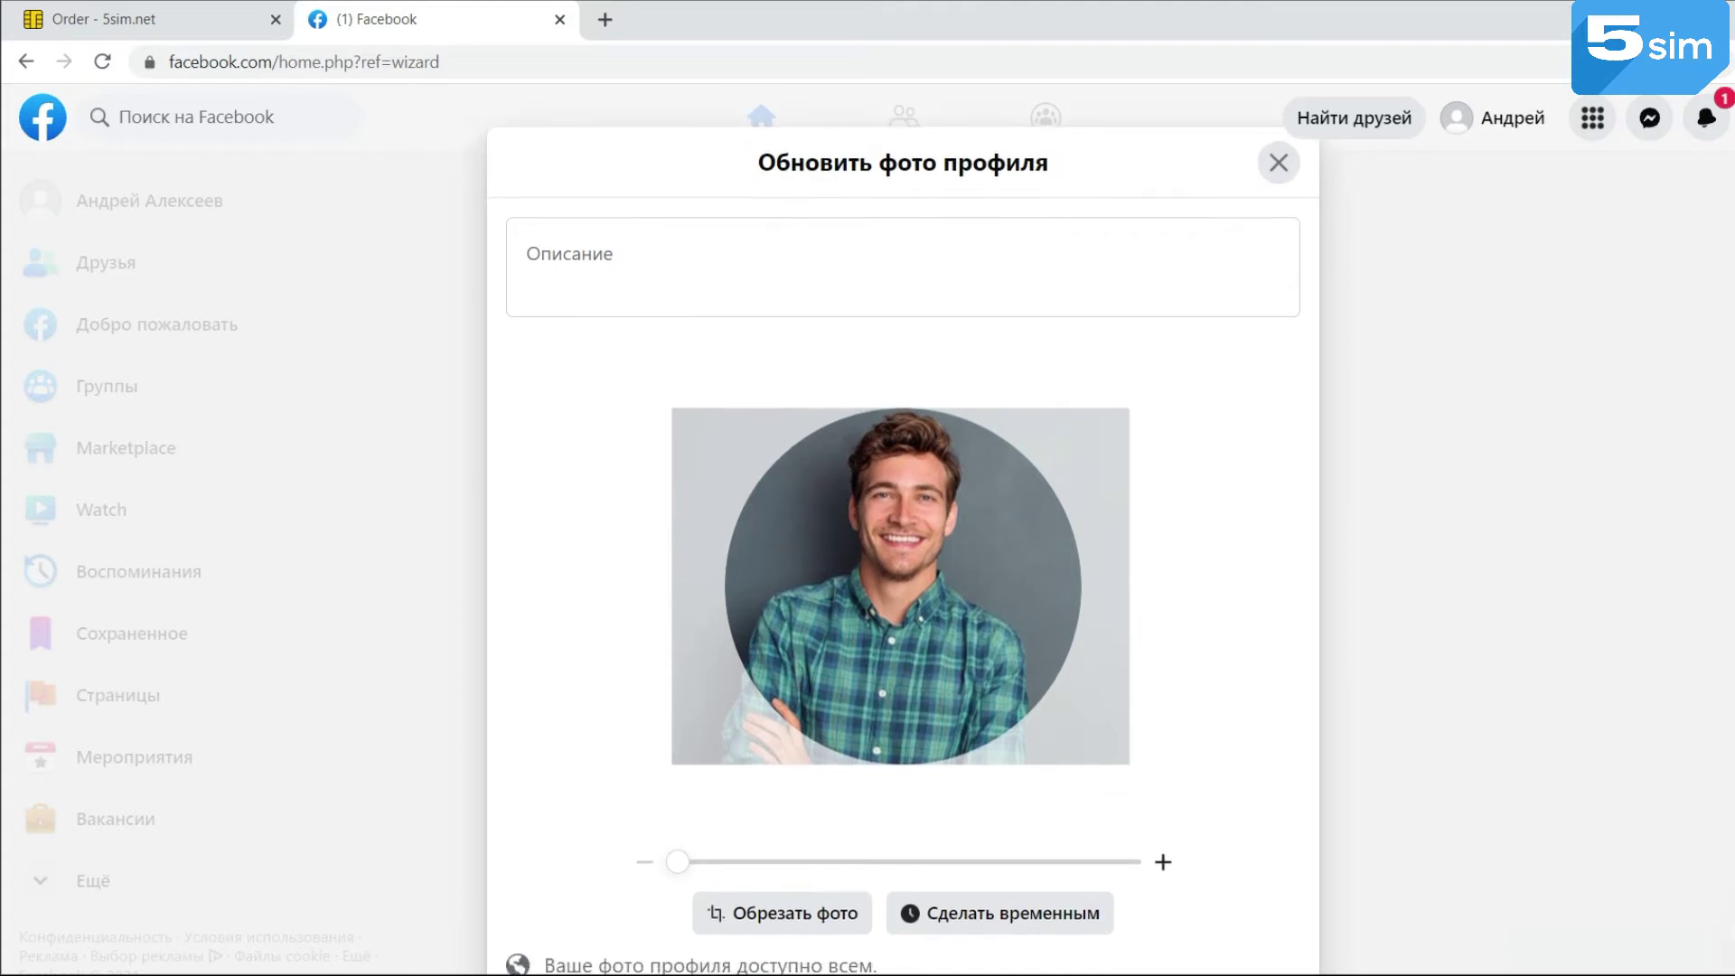
scroll(904, 542, "down", 1)
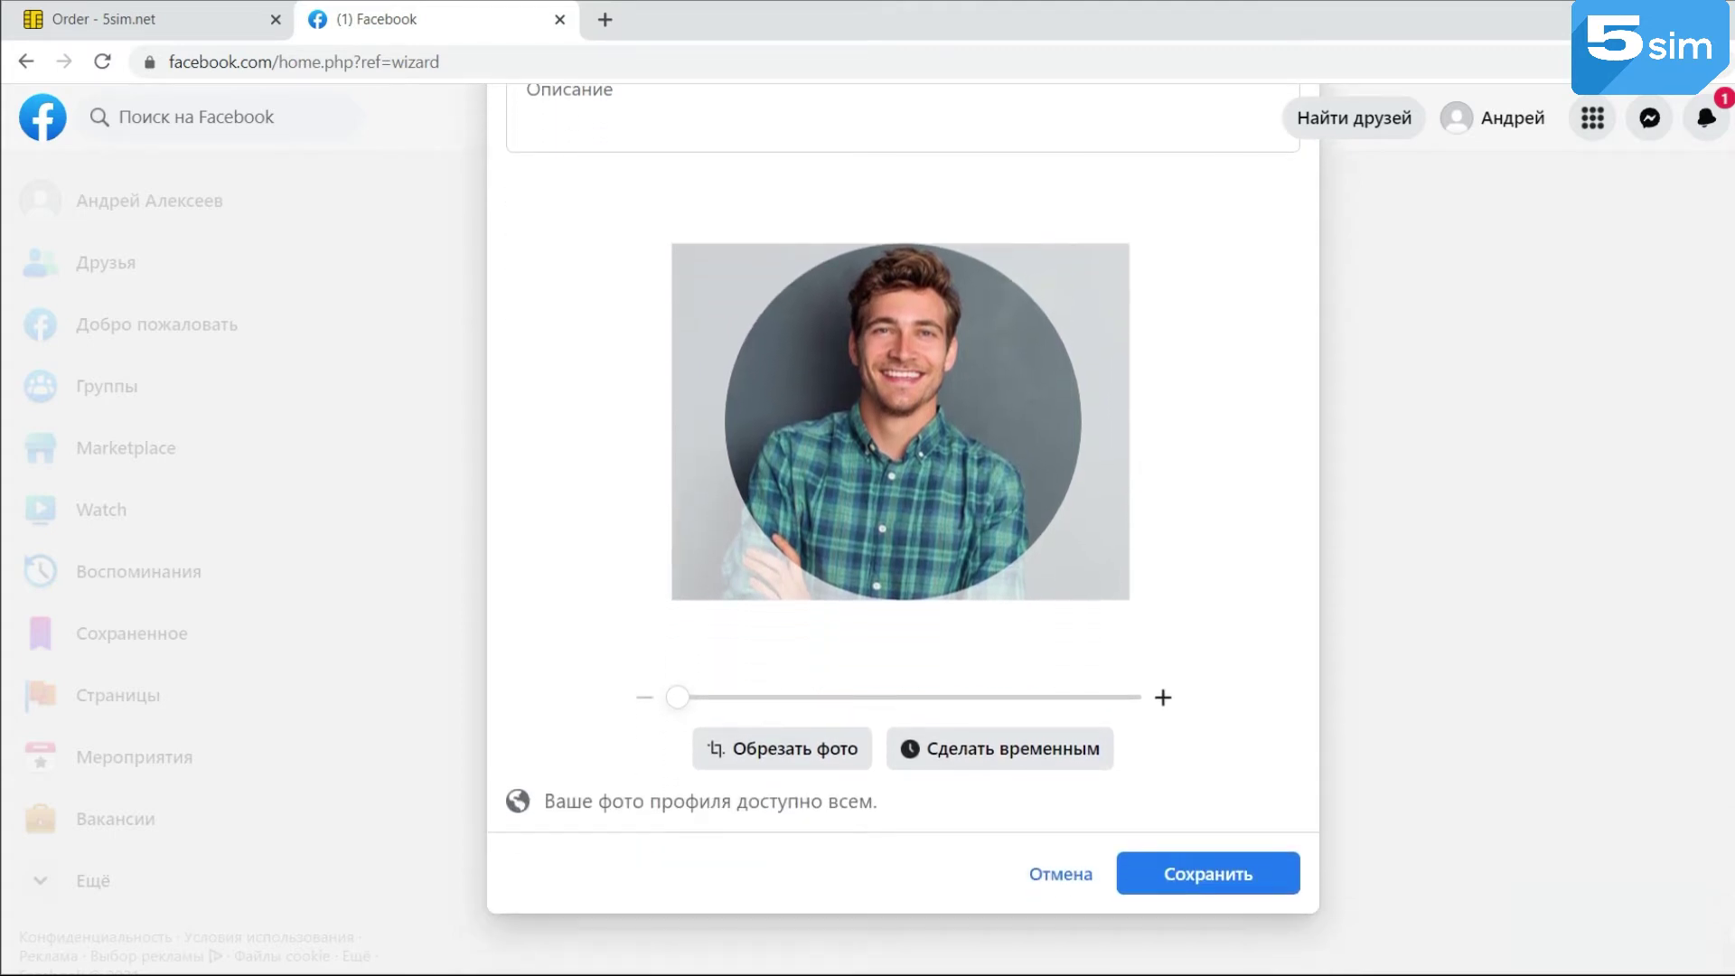
left_click(1197, 886)
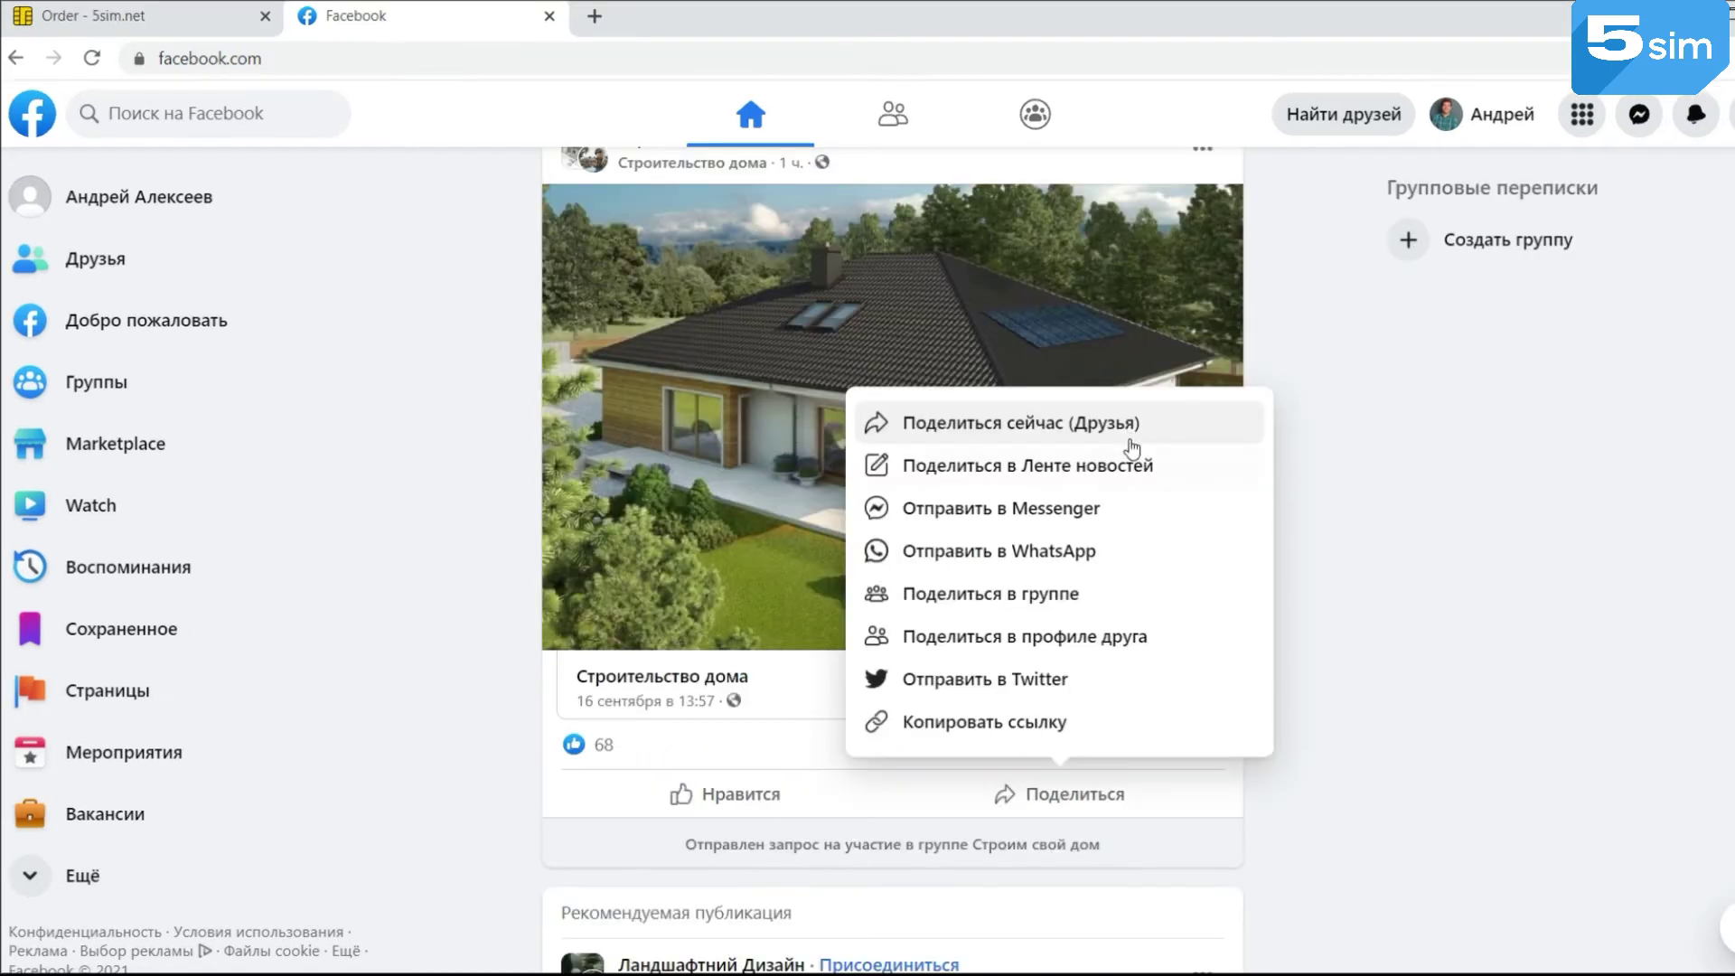
Share the group post to your own profile.
left_click(998, 379)
left_click(893, 744)
left_click(1499, 118)
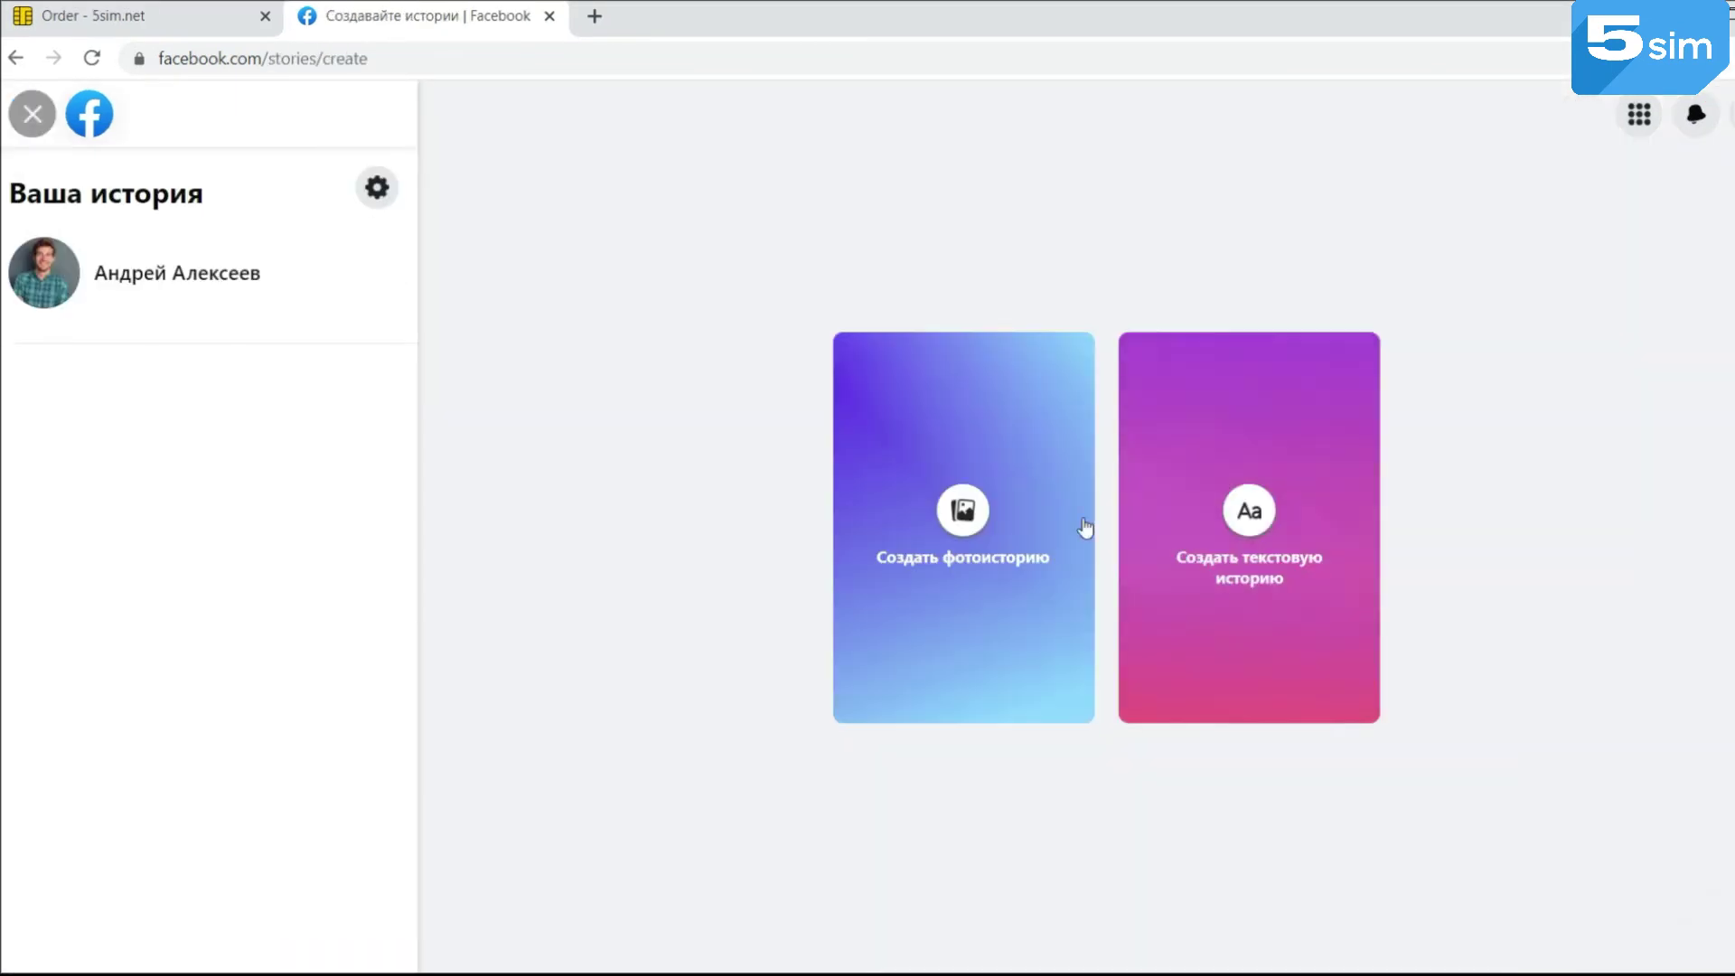
Publish a text story reading 'hello'.
left_click(1166, 524)
left_click(159, 446)
type("hello")
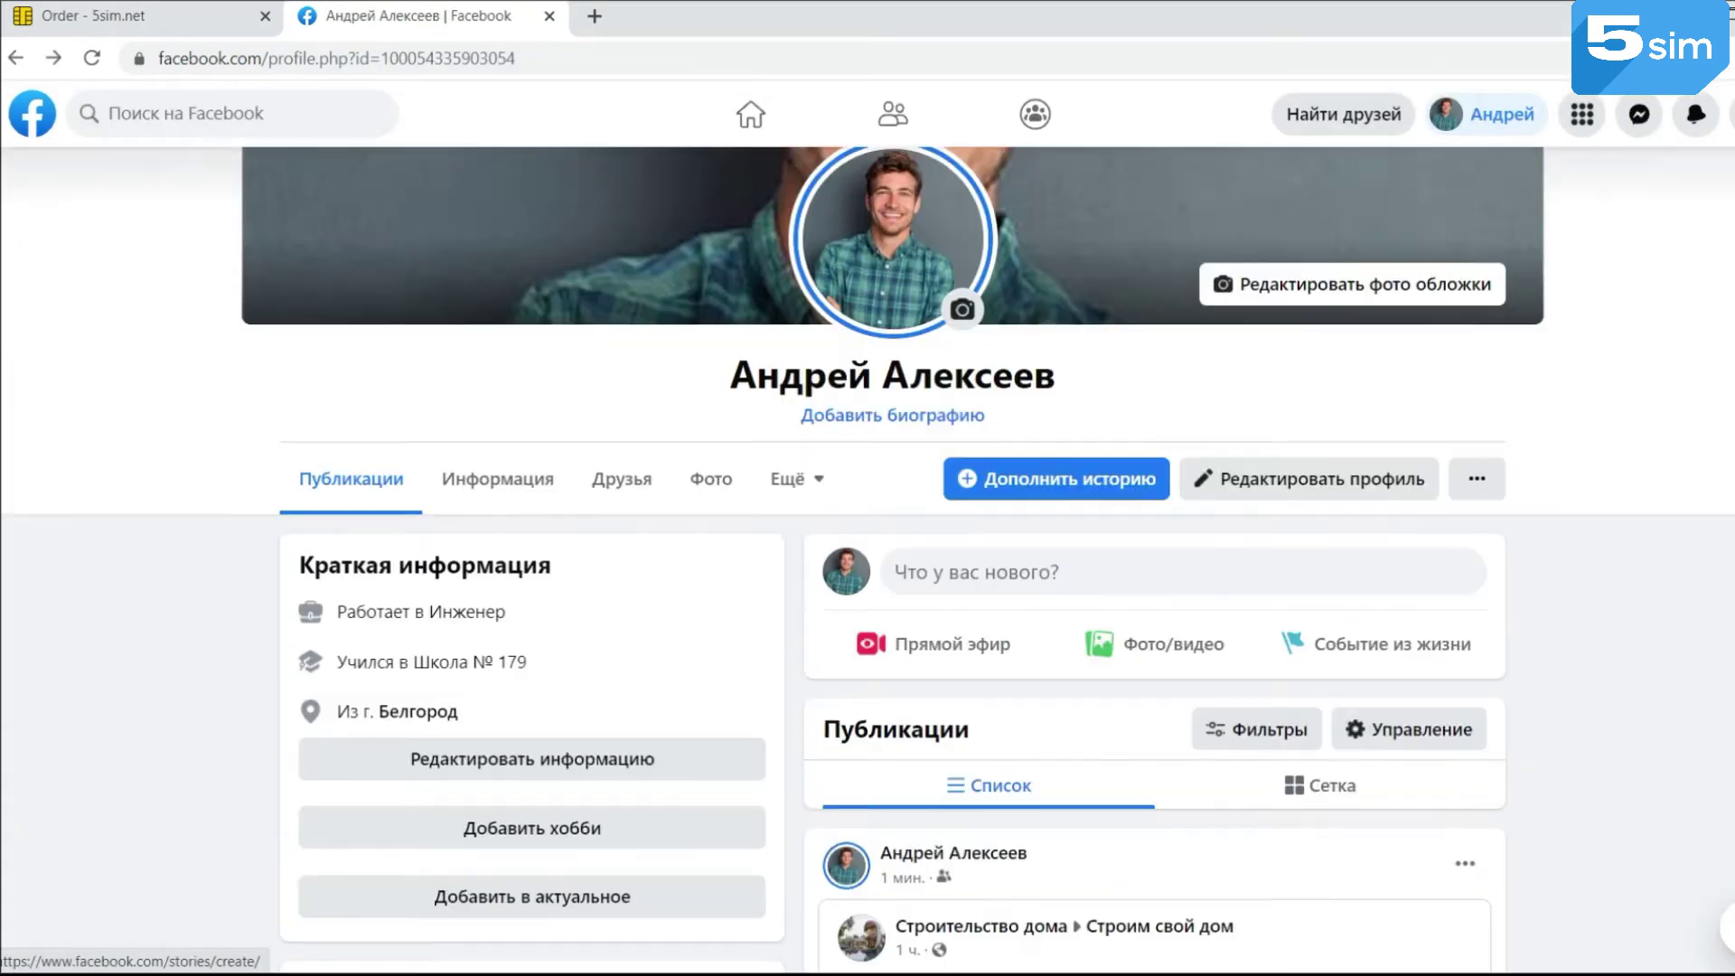
left_click(1530, 109)
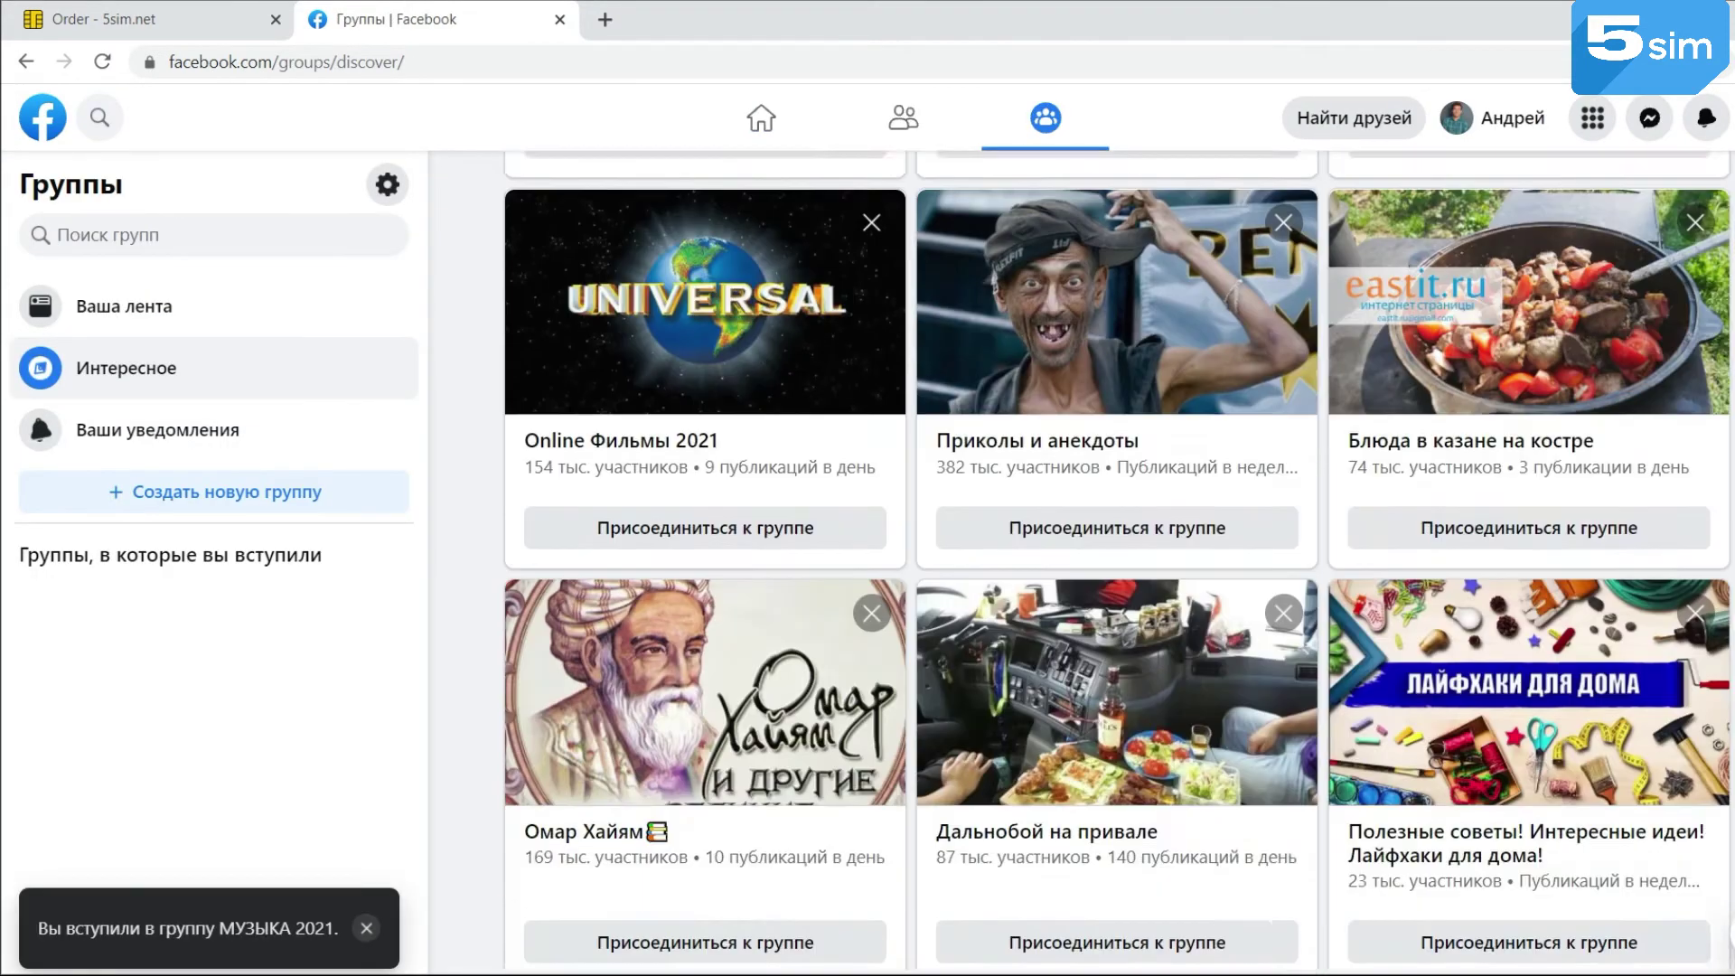
Request to join the home life-hacks group, then like the gazebo post in the groups feed.
scroll(1554, 714, "down", 2)
left_click(1554, 714)
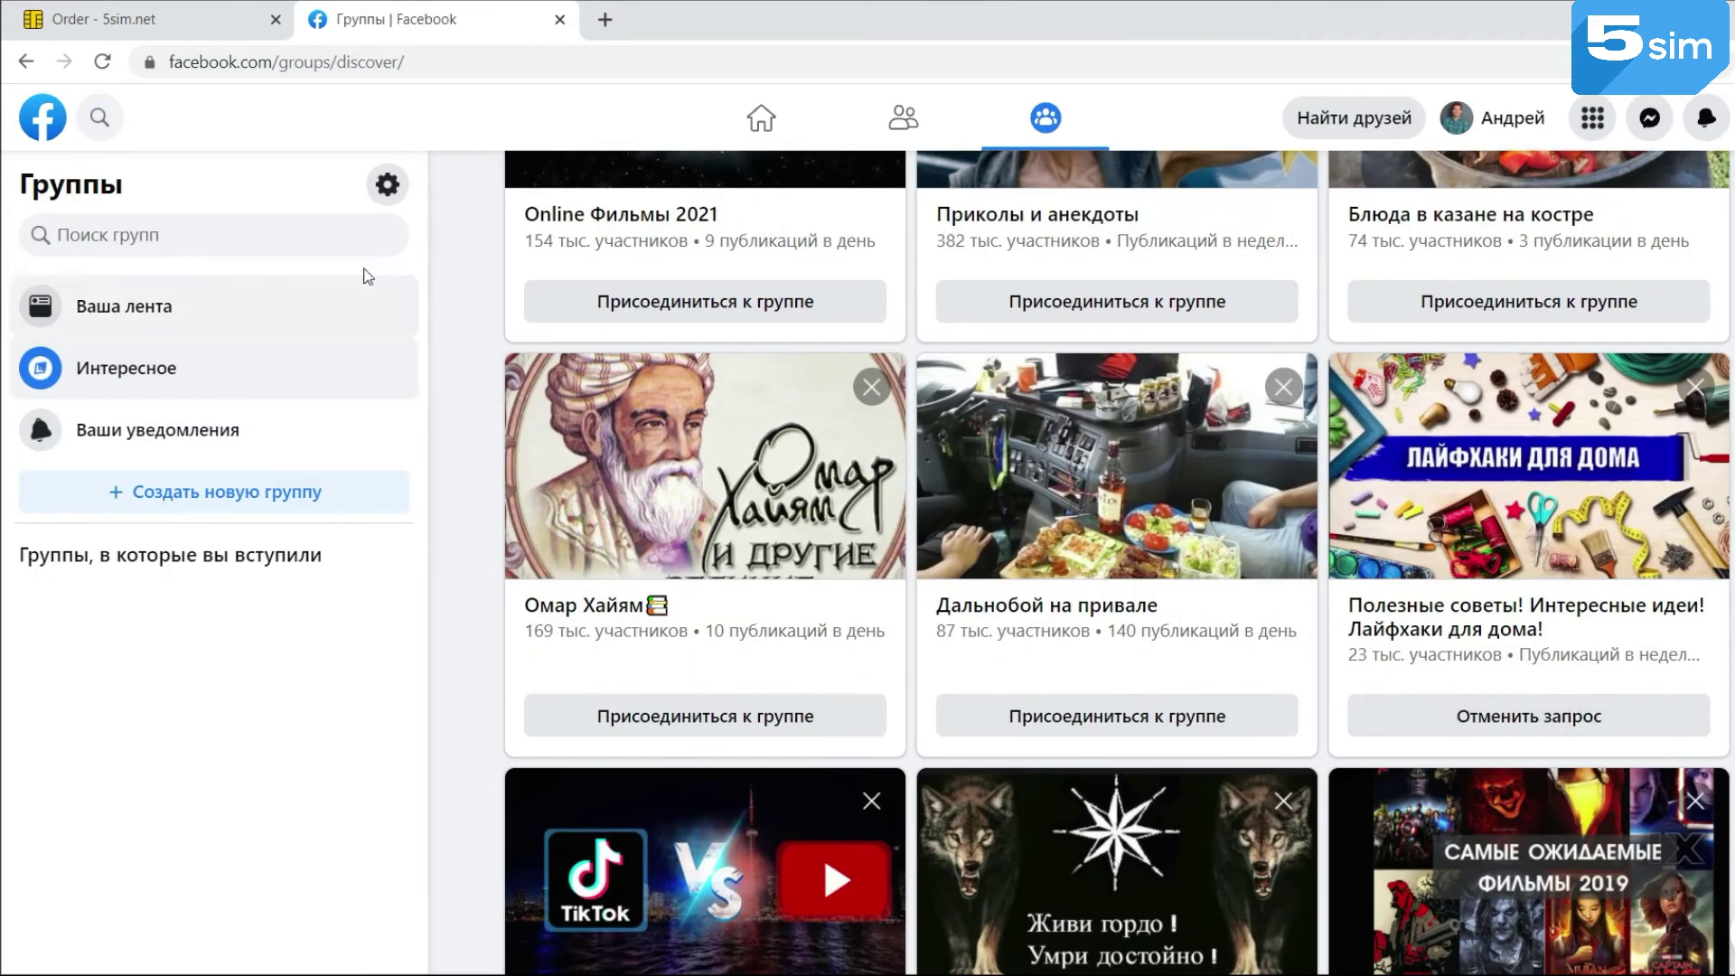
left_click(135, 311)
scroll(642, 273, "down", 5)
left_click(841, 597)
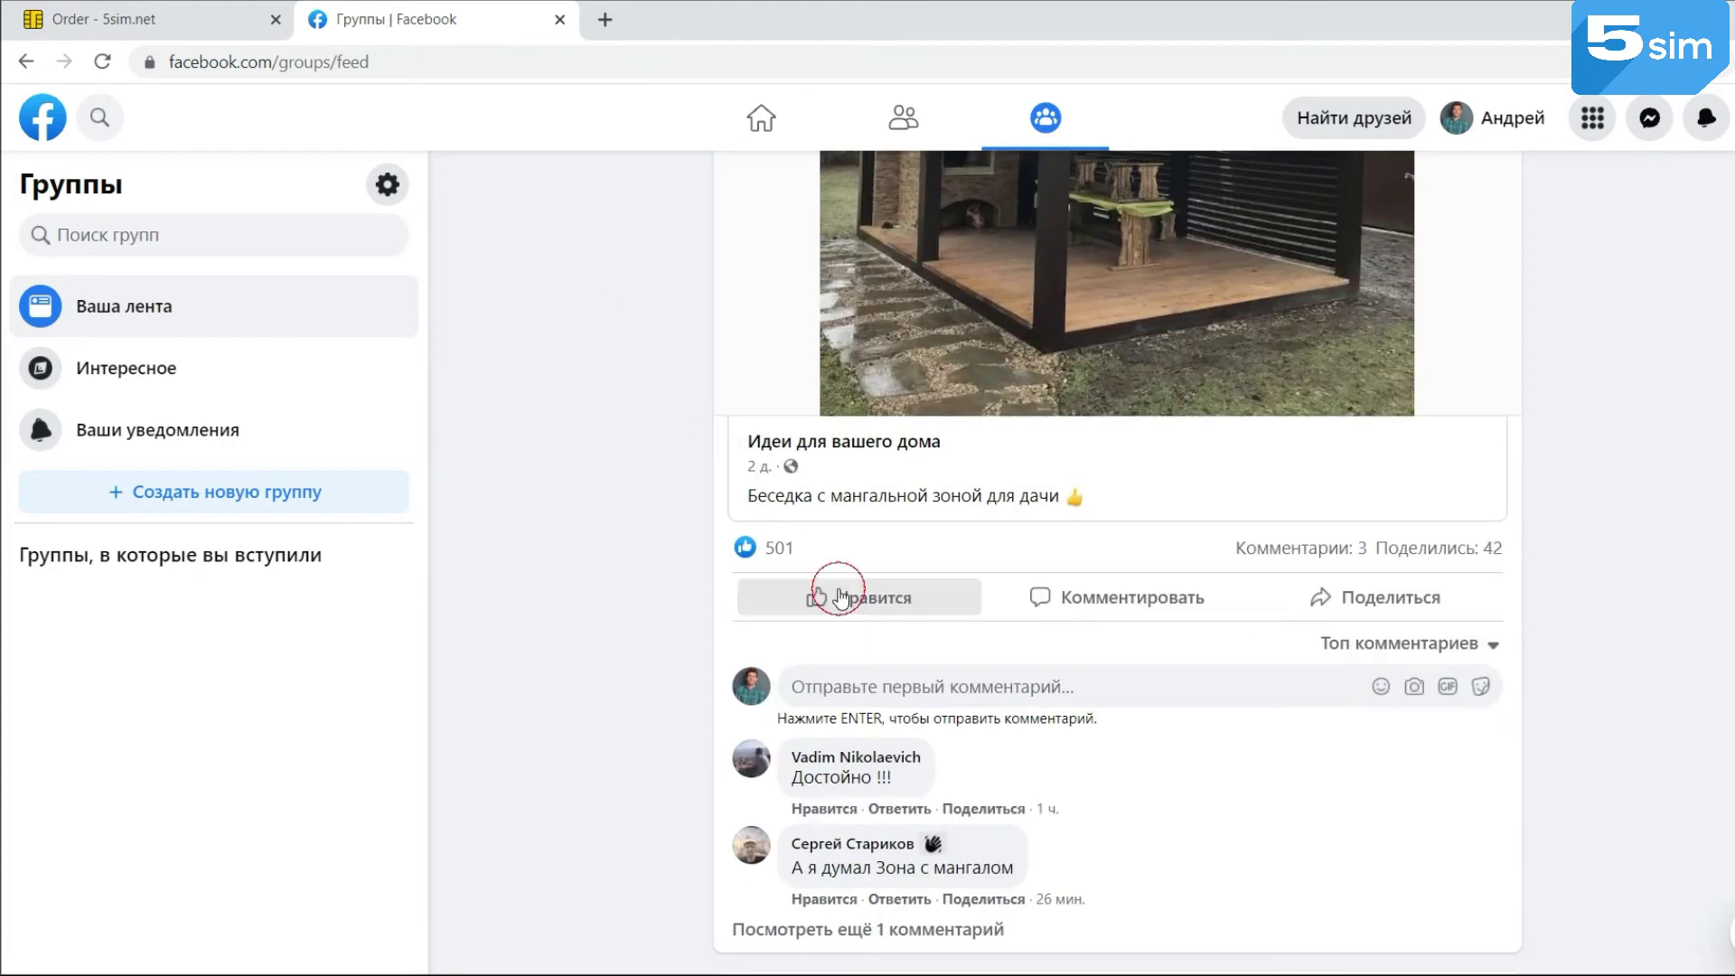
Comment 'ОЧень' with a blushing smiley emoji on the gazebo post.
scroll(666, 457, "down", 1)
scroll(1258, 546, "up", 2)
left_click(966, 793)
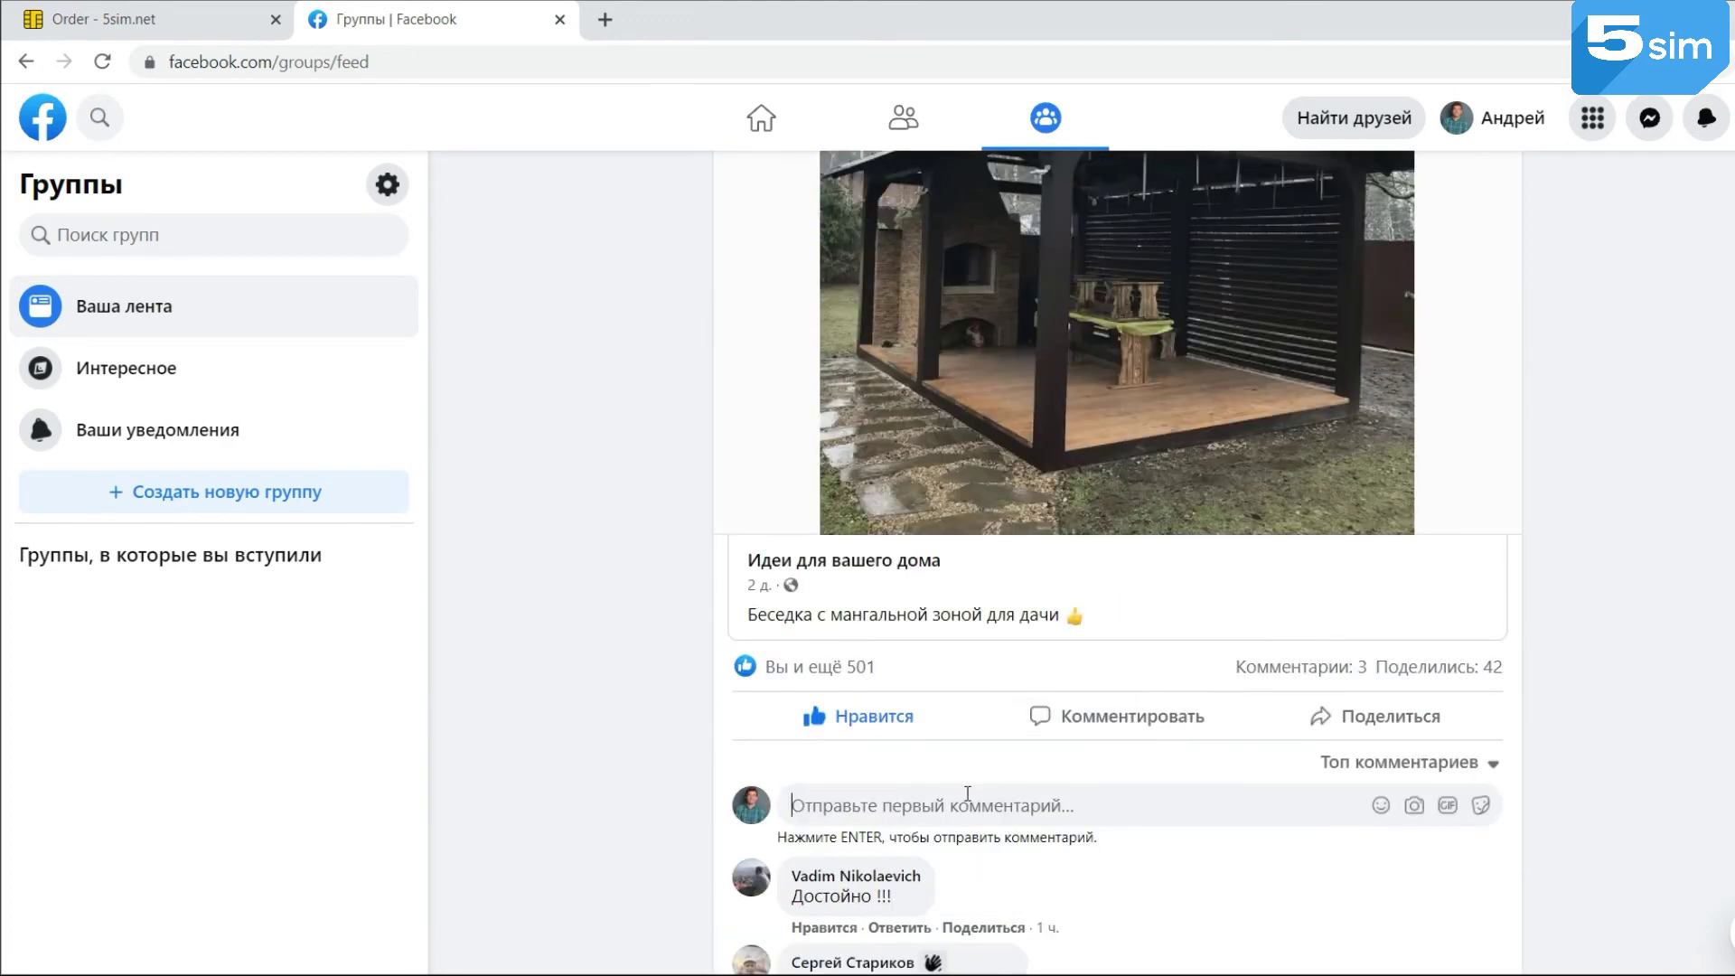
type("ОЧень круто")
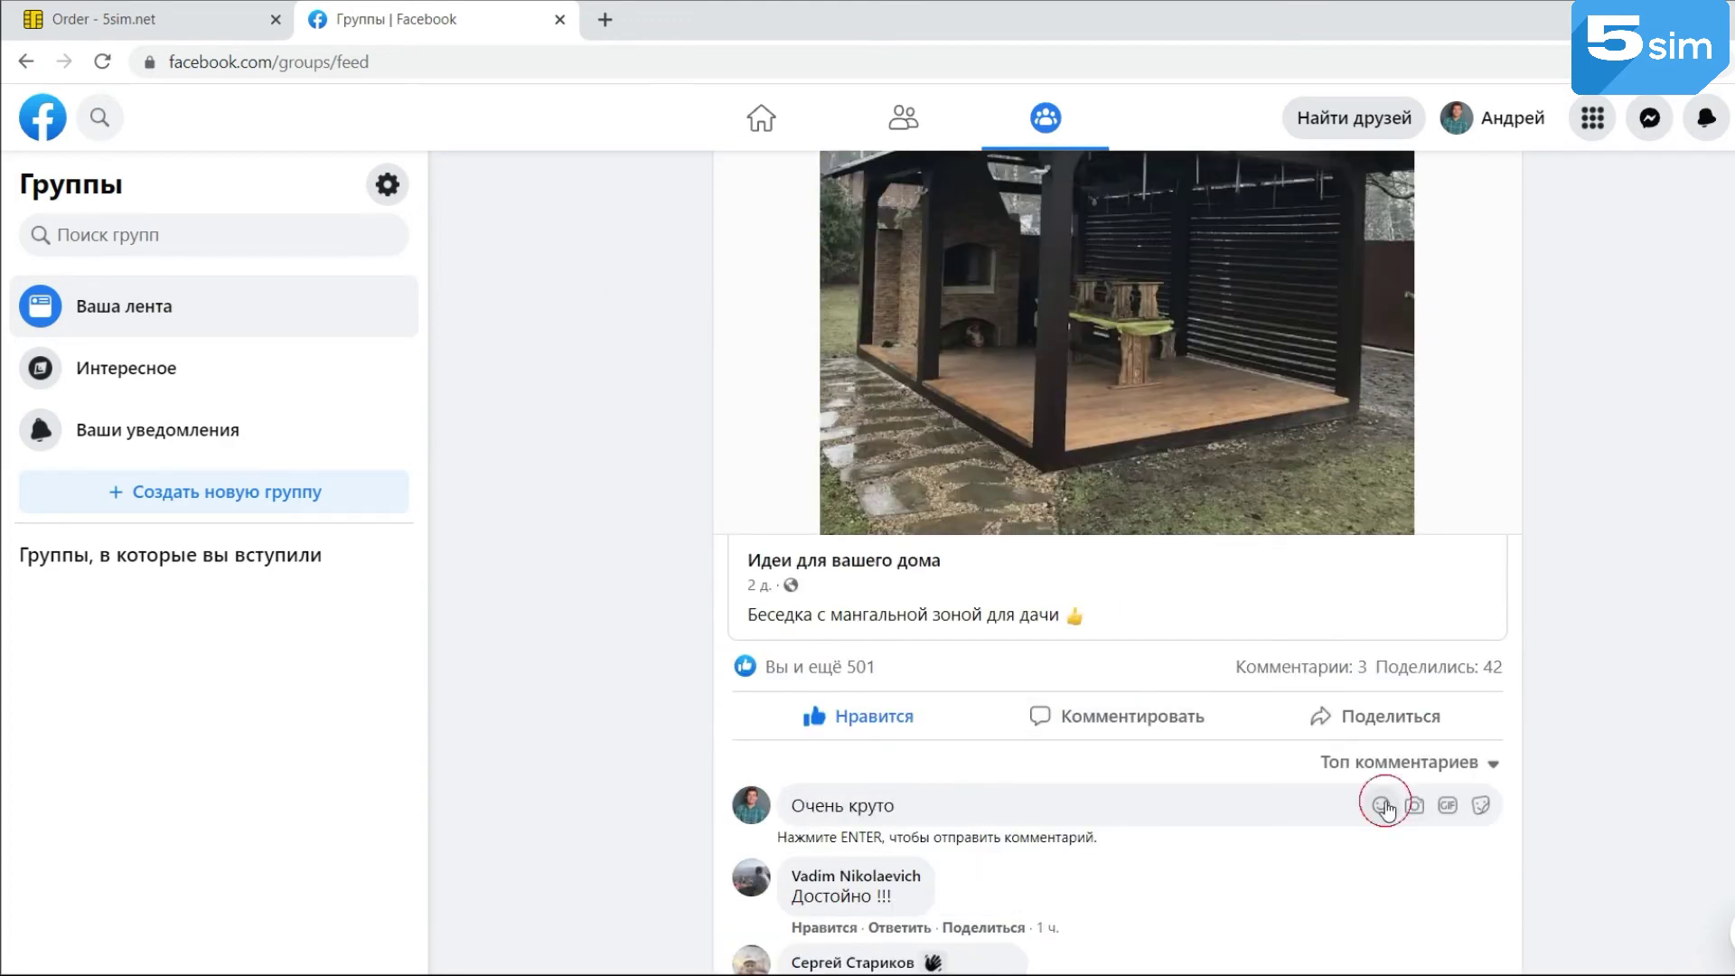
left_click(1380, 805)
scroll(1247, 633, "down", 1)
left_click(1096, 519)
key("Return")
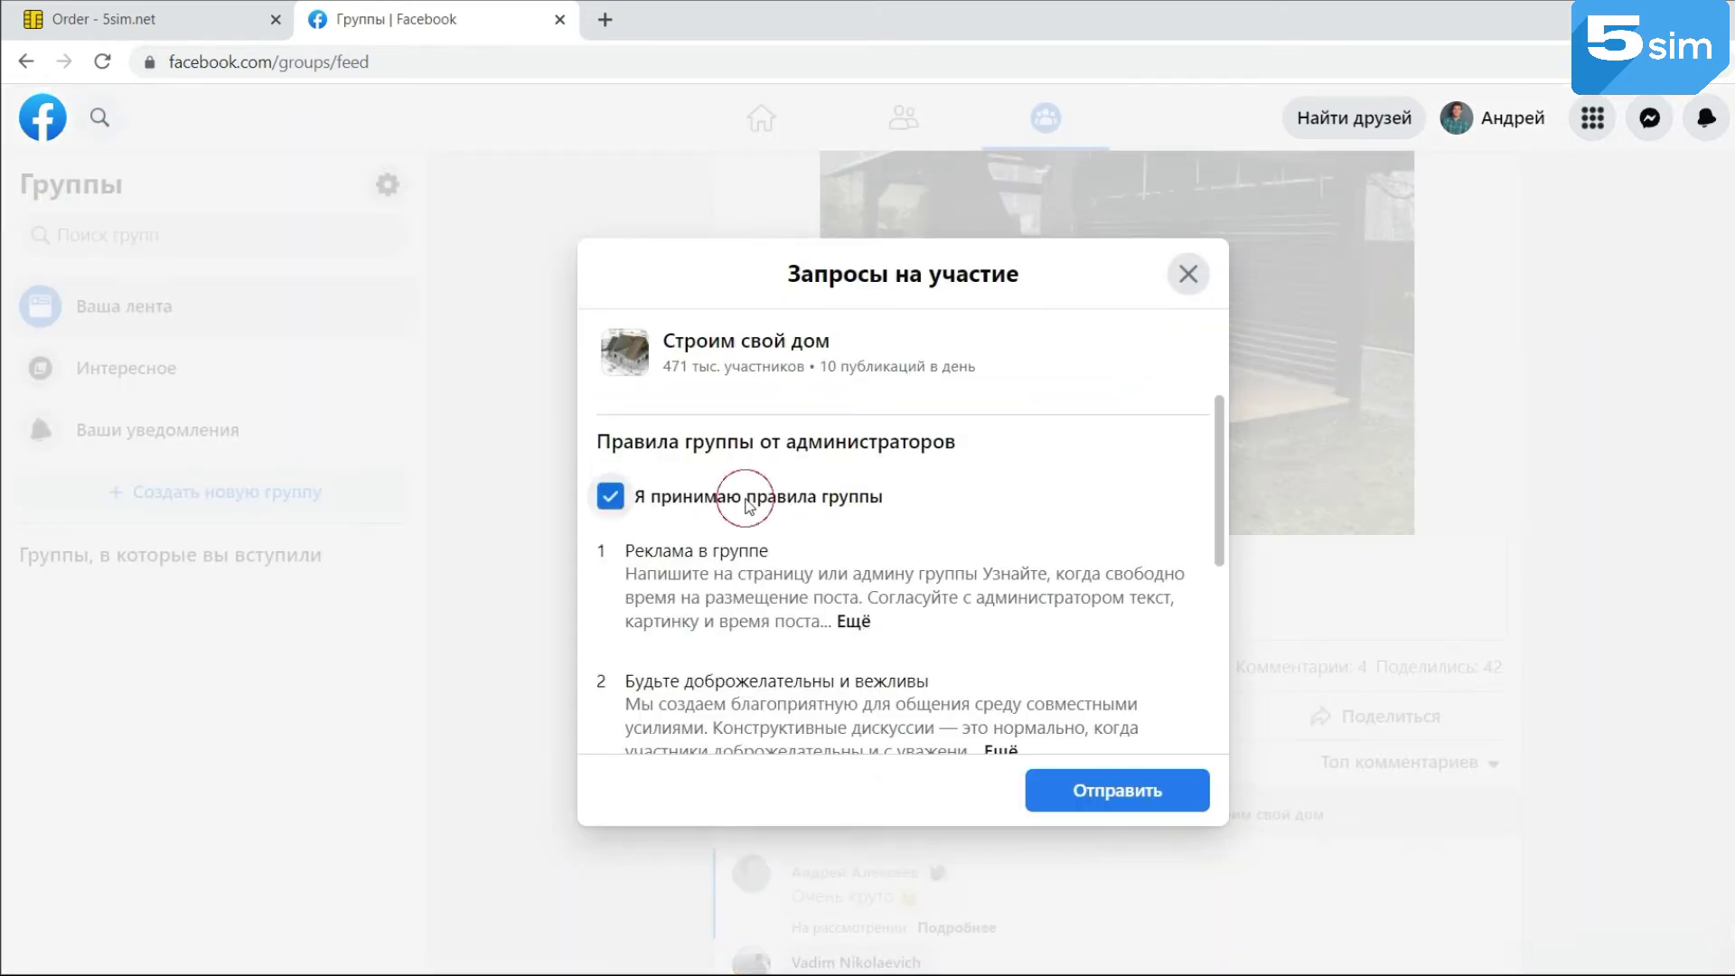
Accept the group rules and send the Строим свой дом join request.
left_click(610, 496)
left_click(1113, 790)
scroll(1107, 802, "down", 15)
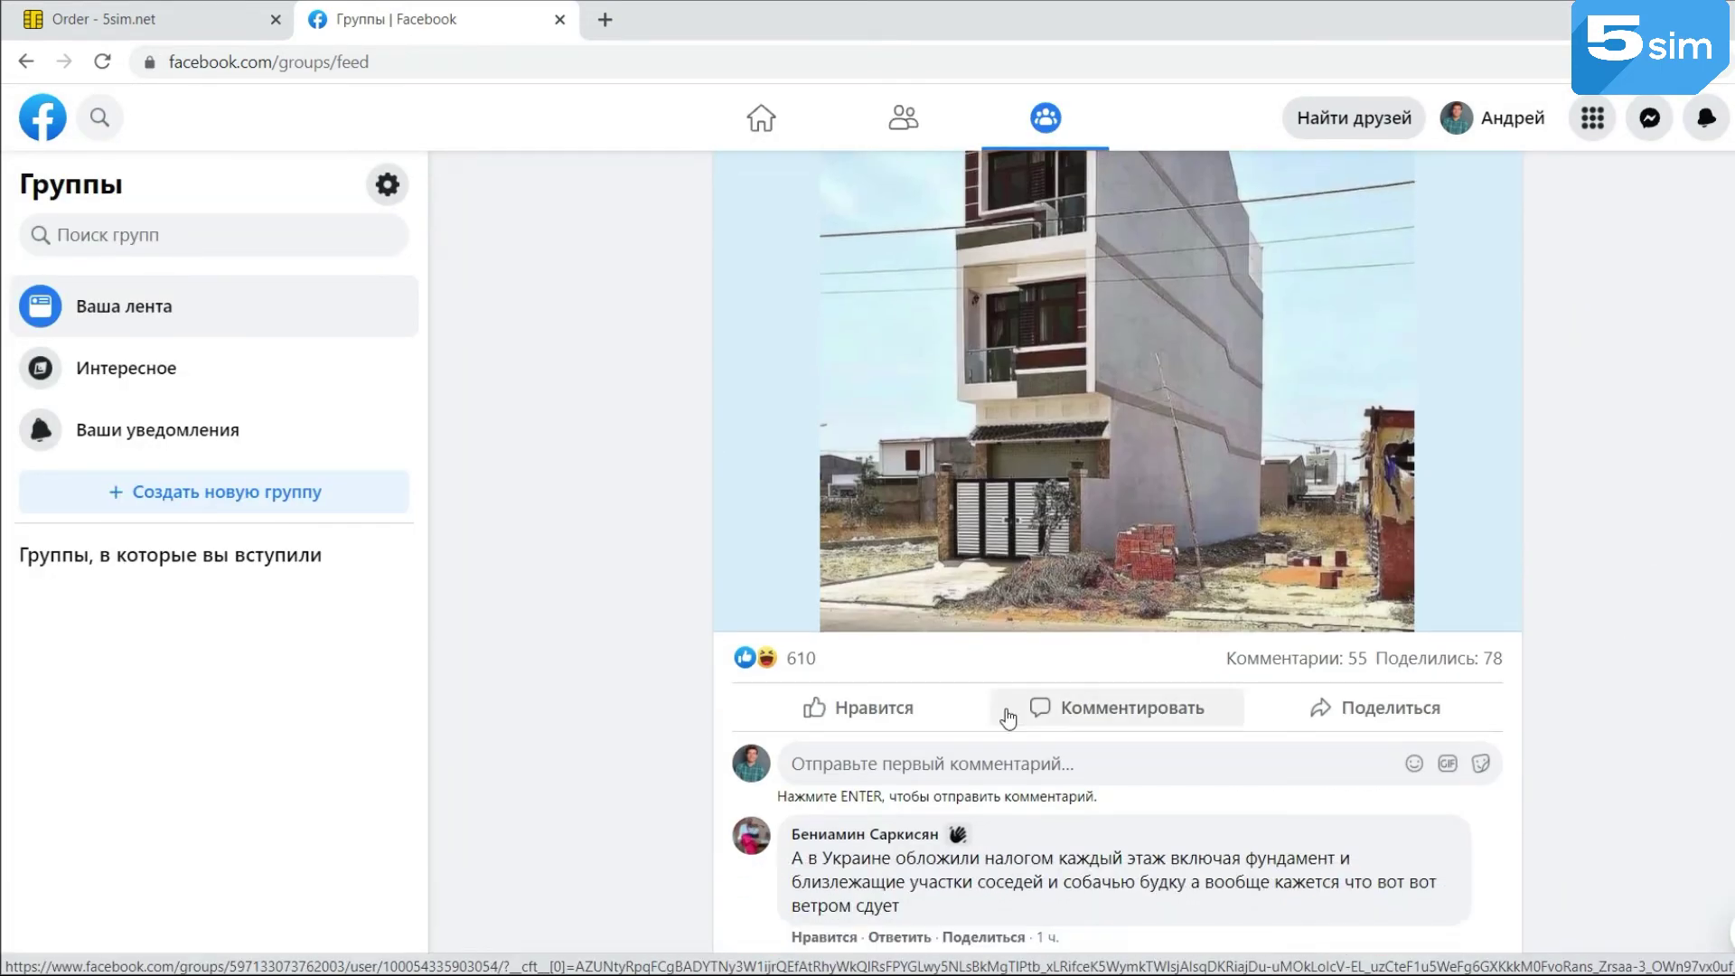